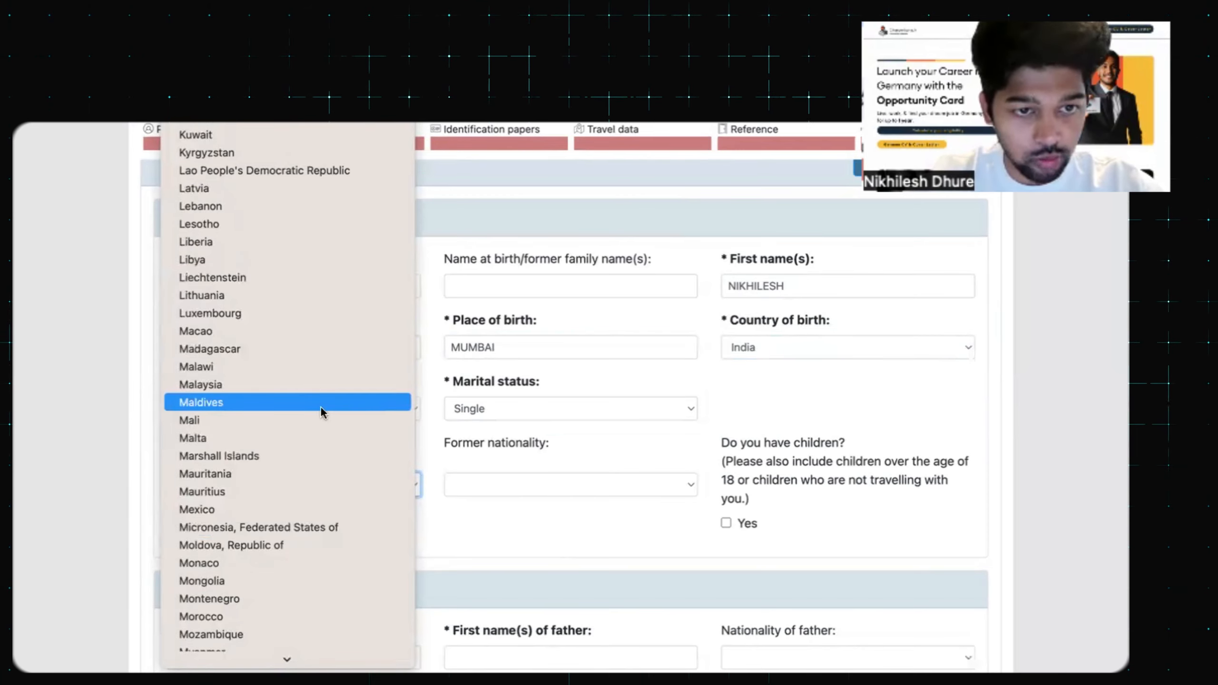
Choose India as the current nationality and leave the children box unticked
{"action": "scroll", "coordinate": [319, 405], "scroll_direction": "up", "scroll_amount": 5}
{"action": "left_click", "coordinate": [282, 174]}
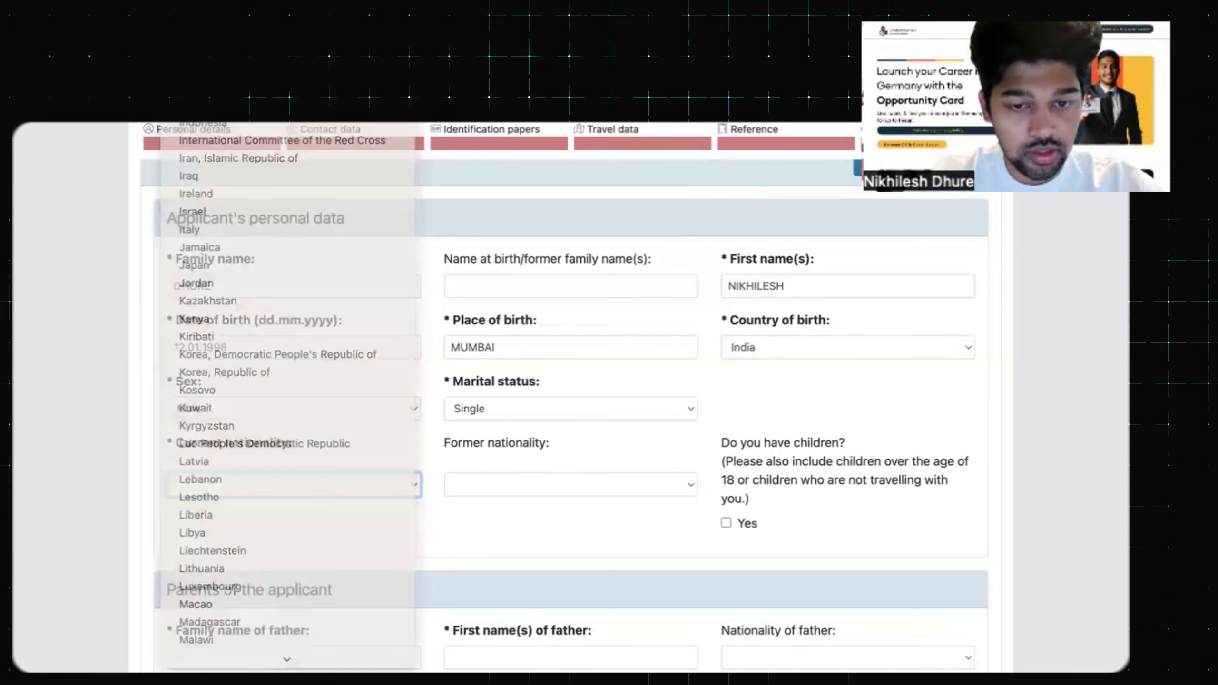
{"action": "scroll", "coordinate": [689, 454], "scroll_direction": "down", "scroll_amount": 2}
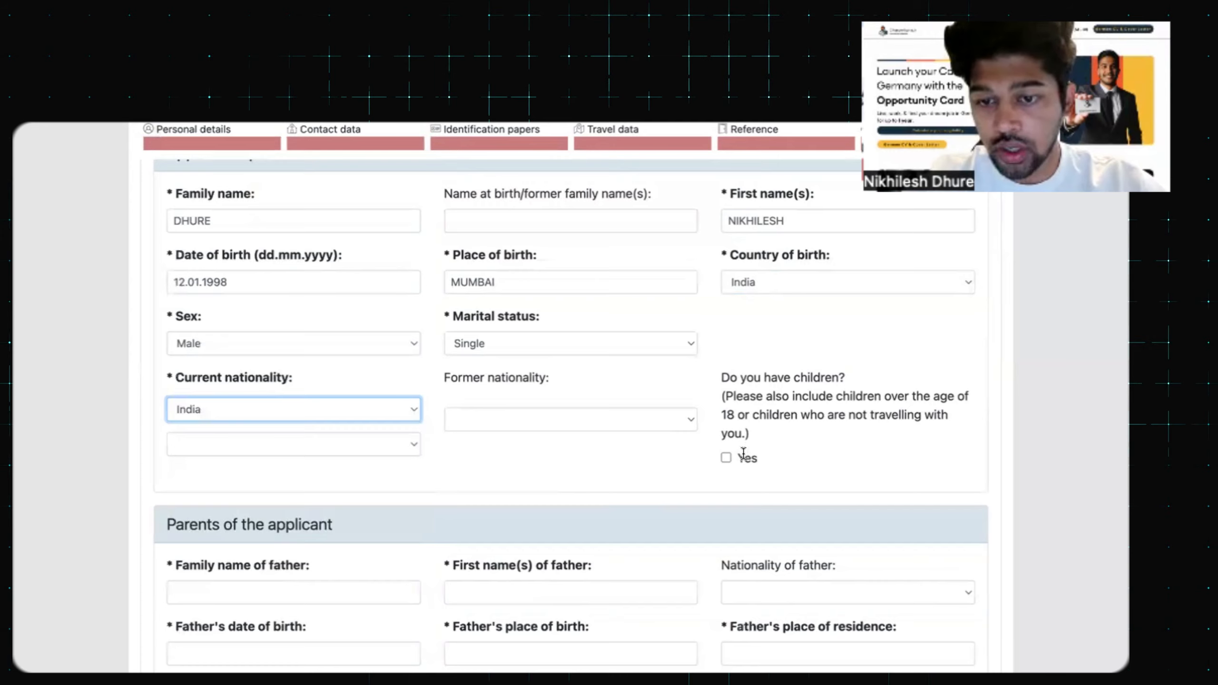
{"action": "left_click", "coordinate": [726, 461]}
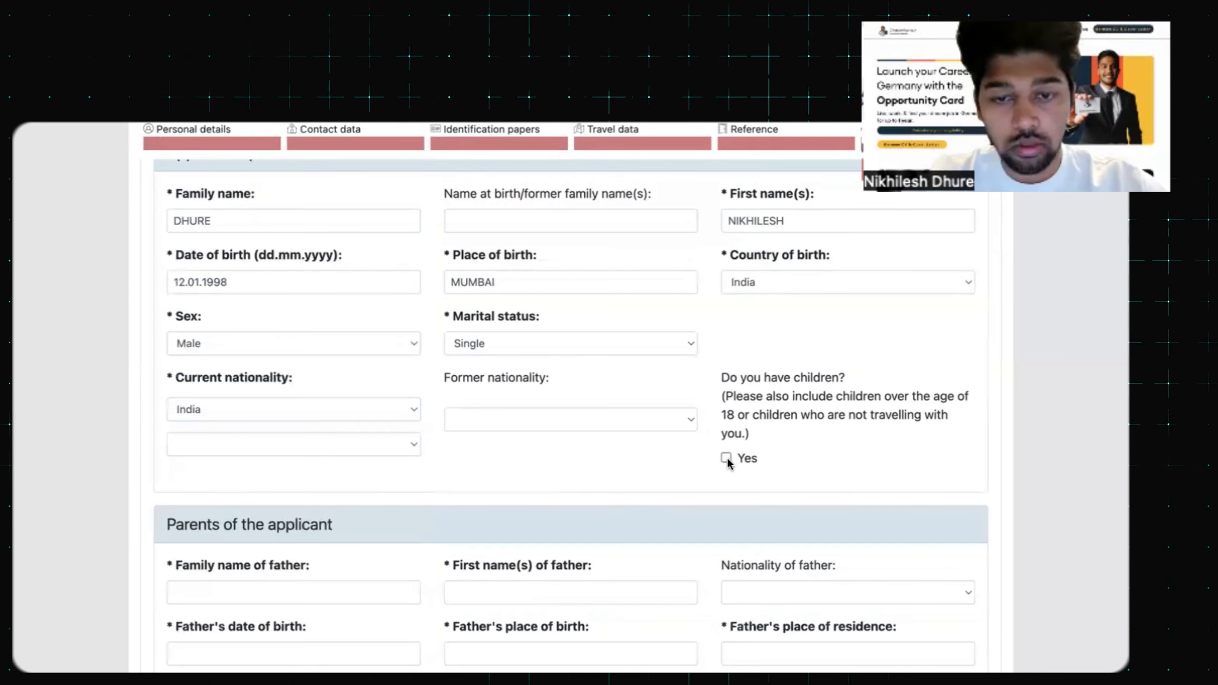
{"action": "scroll", "coordinate": [693, 460], "scroll_direction": "down", "scroll_amount": 5}
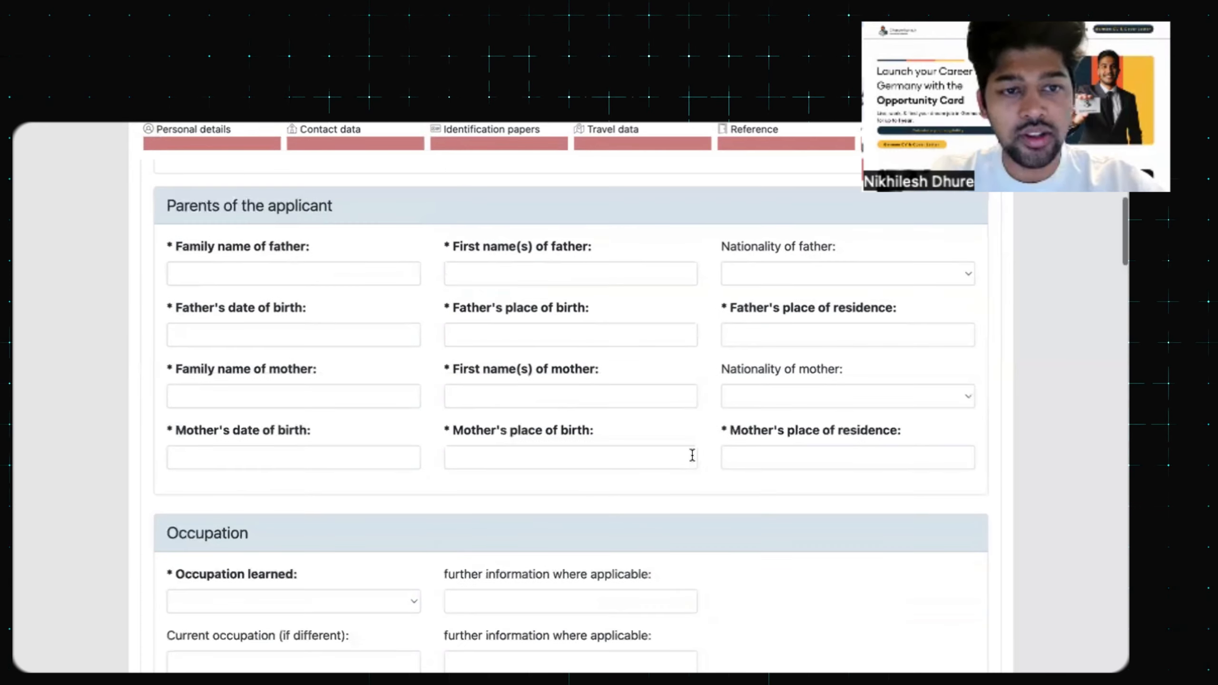
{"action": "scroll", "coordinate": [690, 454], "scroll_direction": "up", "scroll_amount": 5}
{"action": "scroll", "coordinate": [692, 455], "scroll_direction": "up", "scroll_amount": 4}
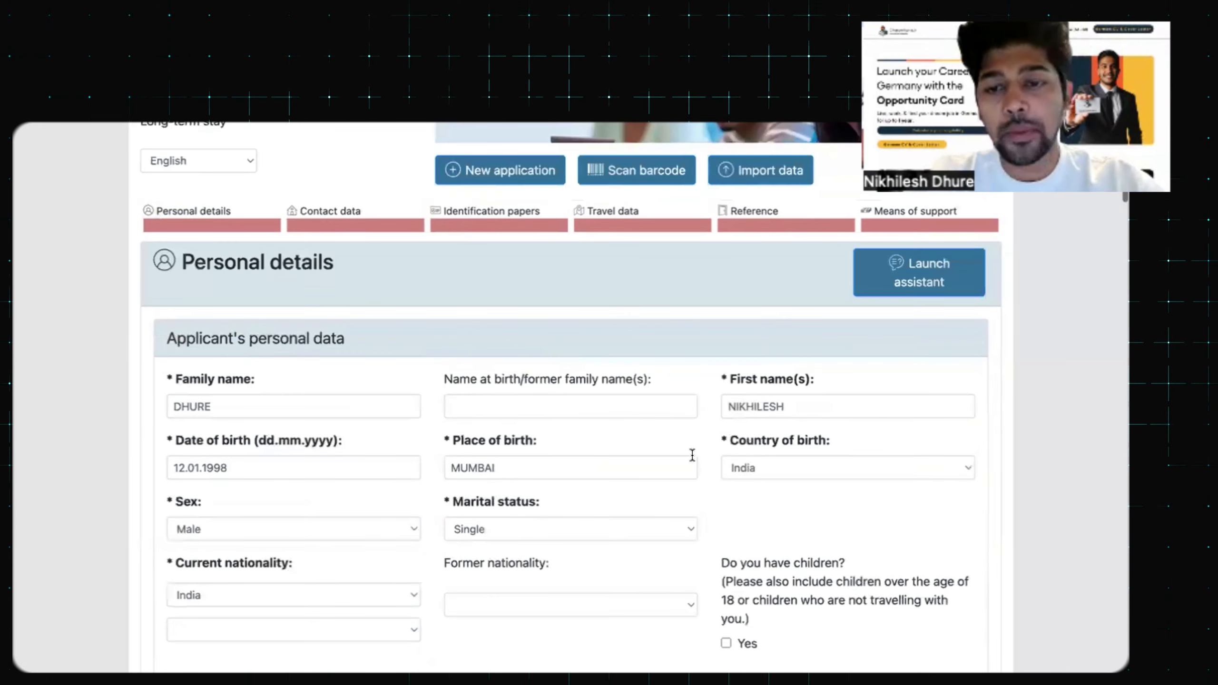
{"action": "scroll", "coordinate": [692, 455], "scroll_direction": "down", "scroll_amount": 1}
{"action": "scroll", "coordinate": [693, 460], "scroll_direction": "down", "scroll_amount": 3}
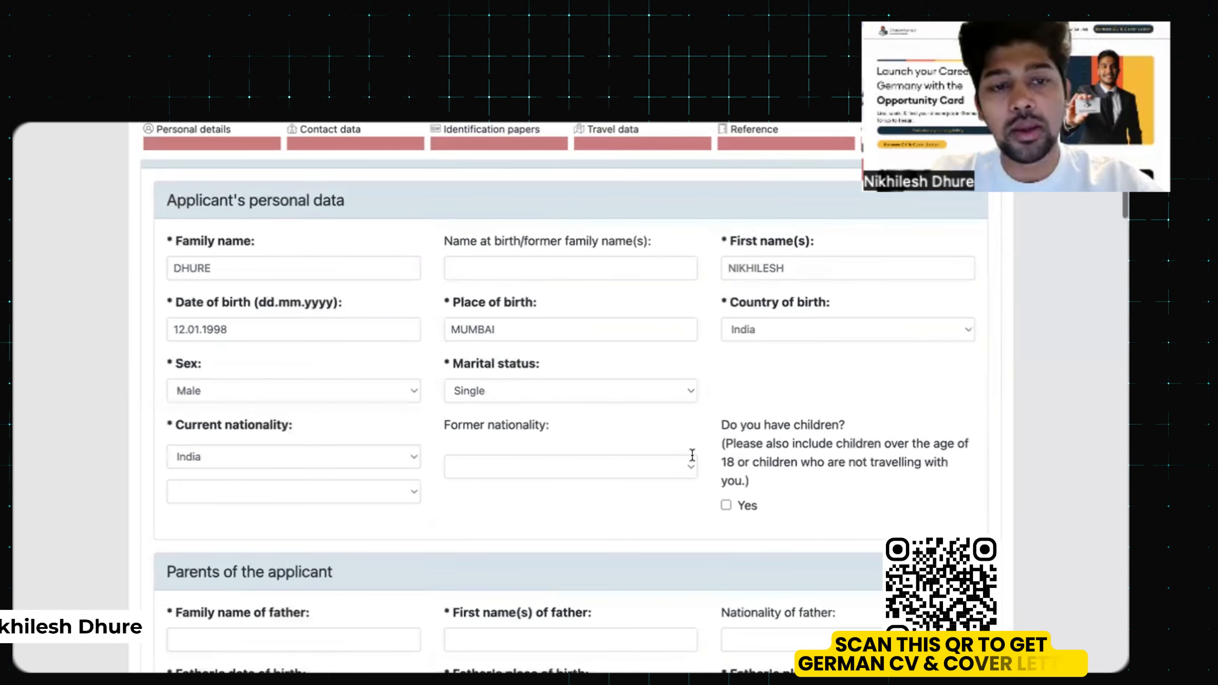
{"action": "scroll", "coordinate": [691, 456], "scroll_direction": "down", "scroll_amount": 7}
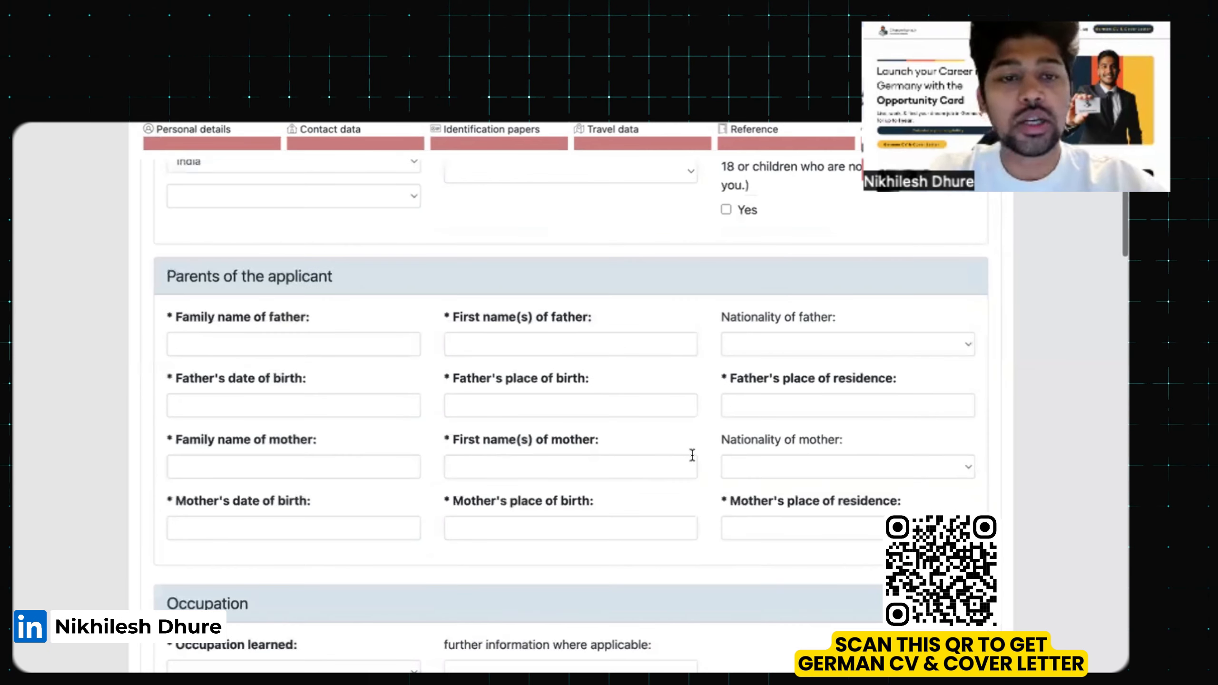
Enter the father's names ABC, Indian nationality, birth date 12.1.1975, and Mumbai birthplace and residence
{"action": "left_click", "coordinate": [289, 343]}
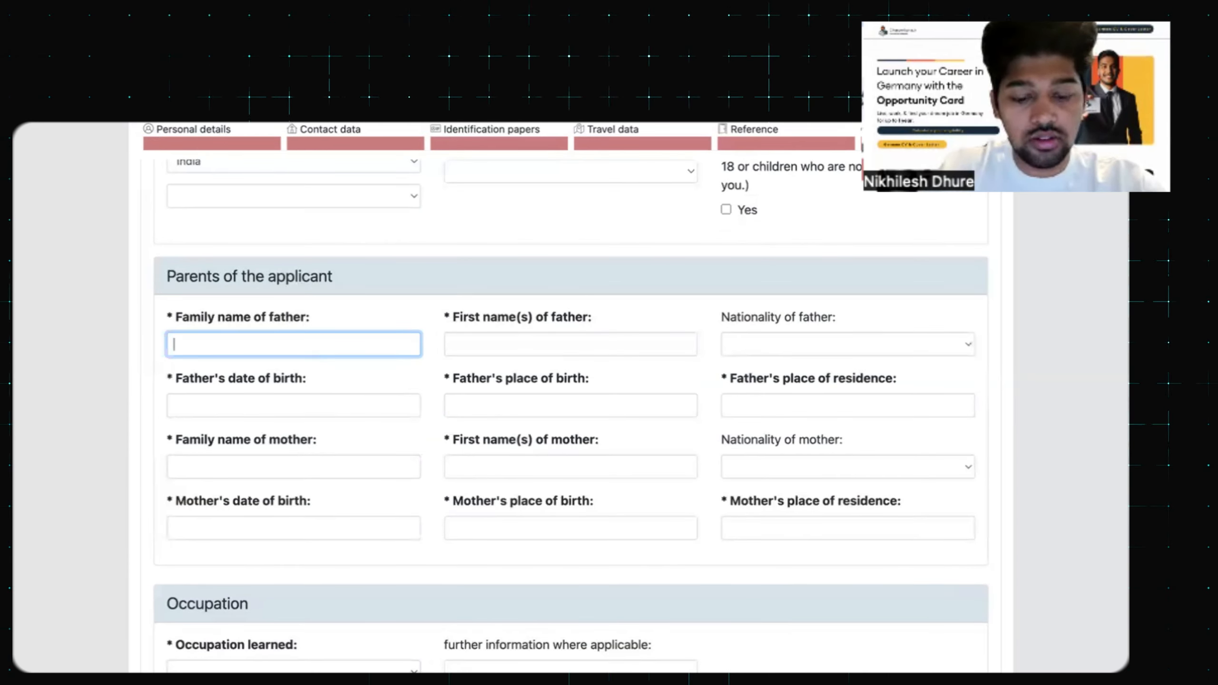
{"action": "type", "text": "C"}
{"action": "key", "text": "Tab"}
{"action": "type", "text": "ABC"}
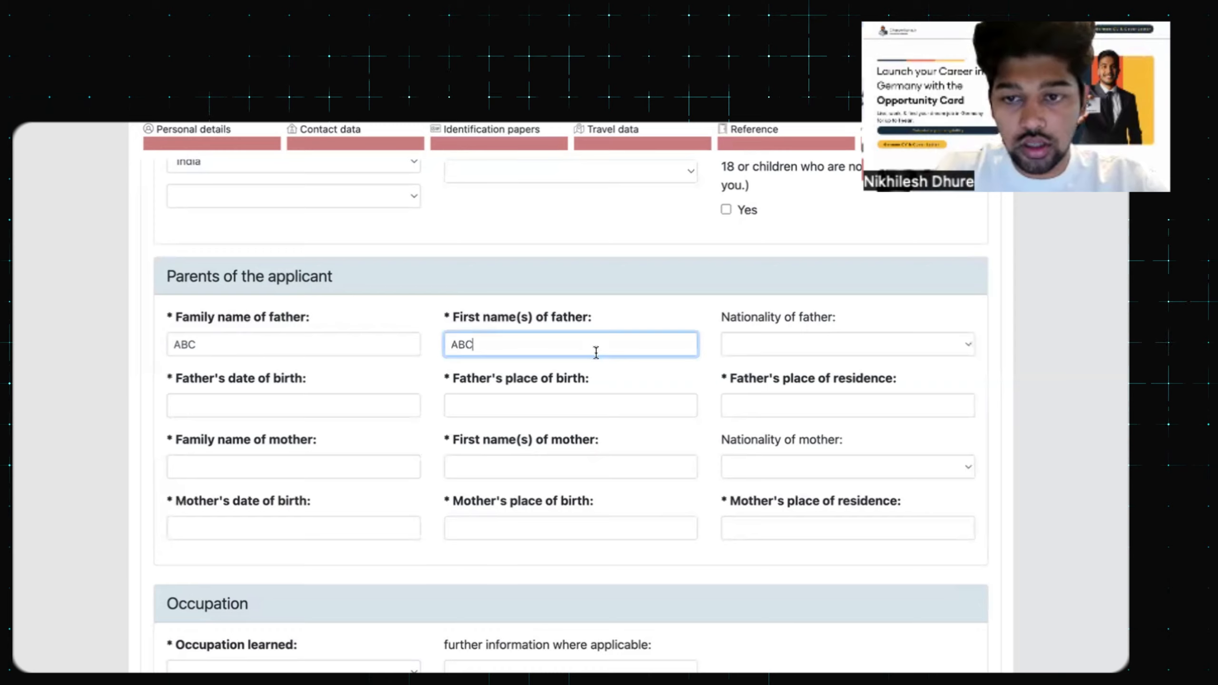
{"action": "left_click", "coordinate": [828, 346]}
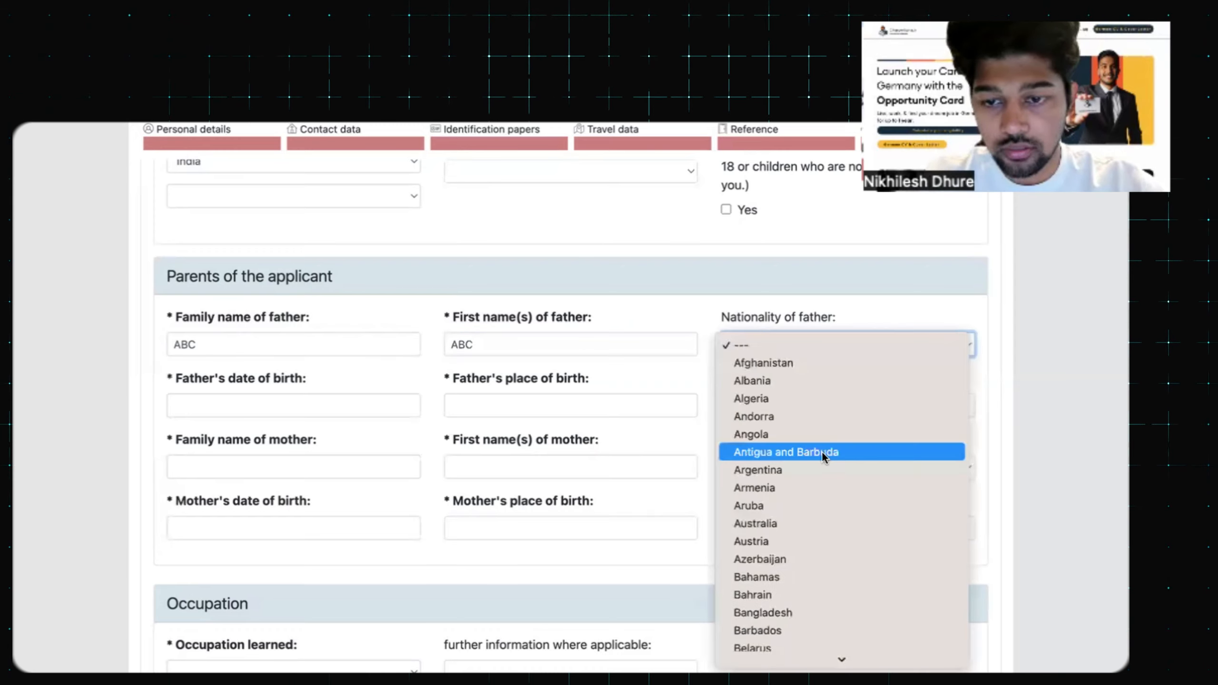
{"action": "type", "text": "India"}
{"action": "left_click", "coordinate": [362, 406]}
{"action": "type", "text": "12.1.198"}
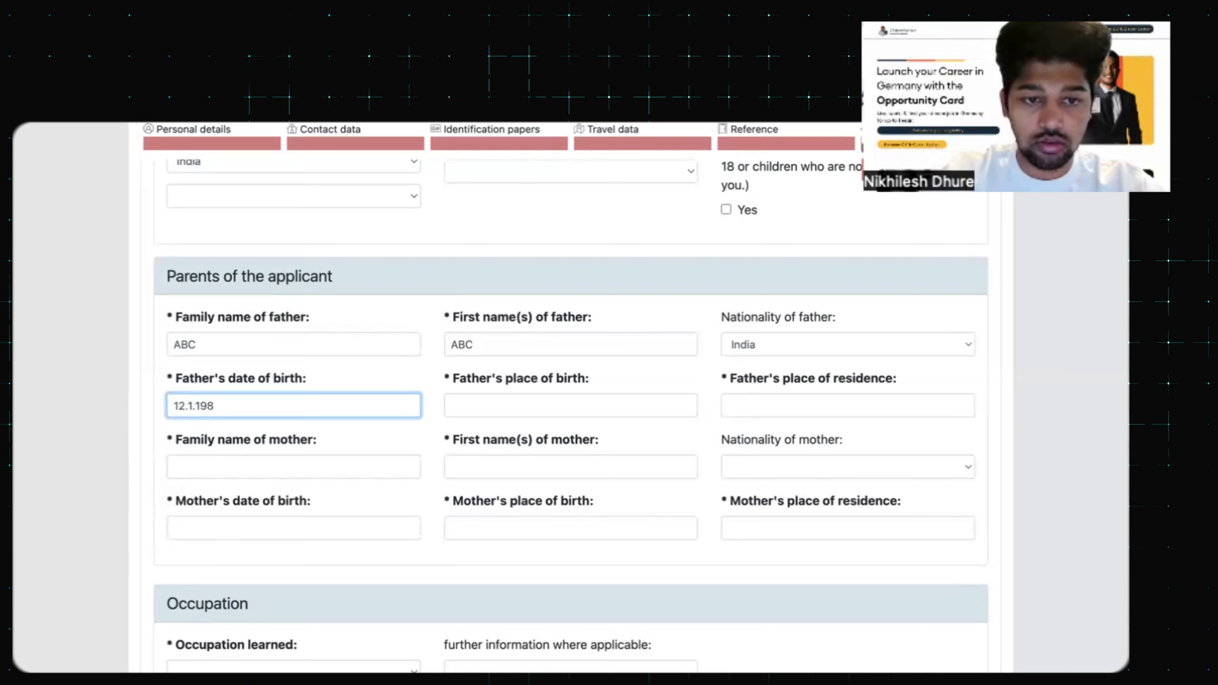
{"action": "key", "text": "BackSpace"}
{"action": "type", "text": "75"}
{"action": "left_click", "coordinate": [536, 405]}
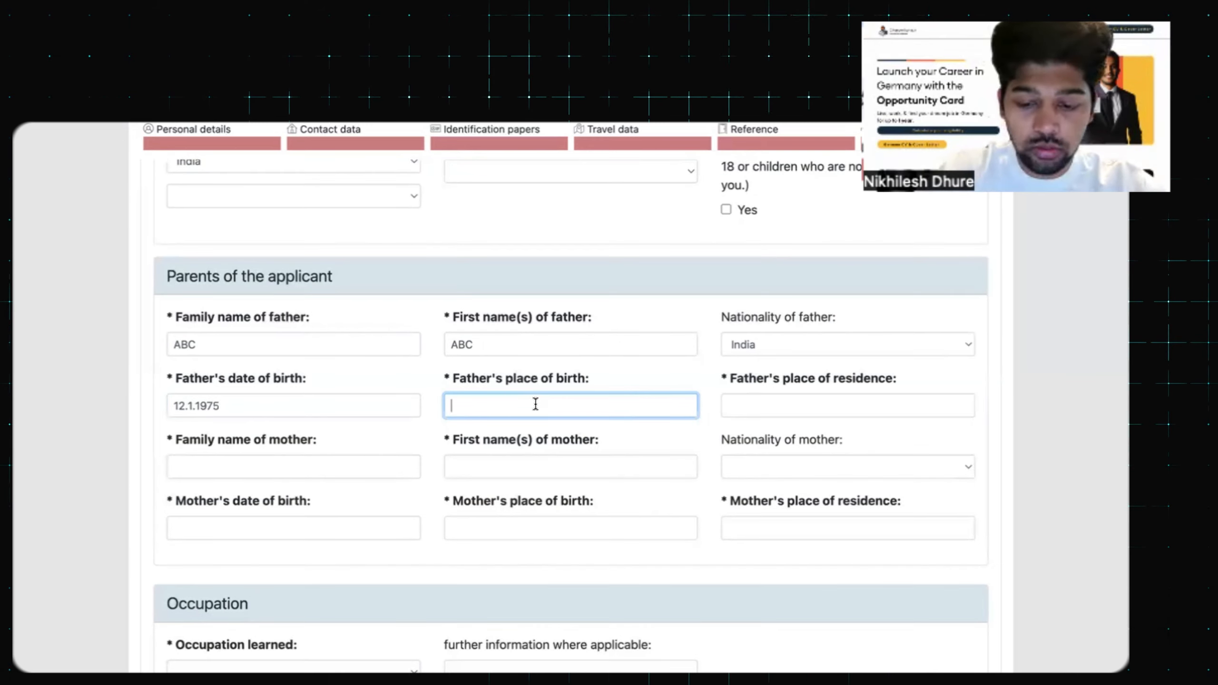
{"action": "type", "text": "MUBAI"}
{"action": "key", "text": "Tab"}
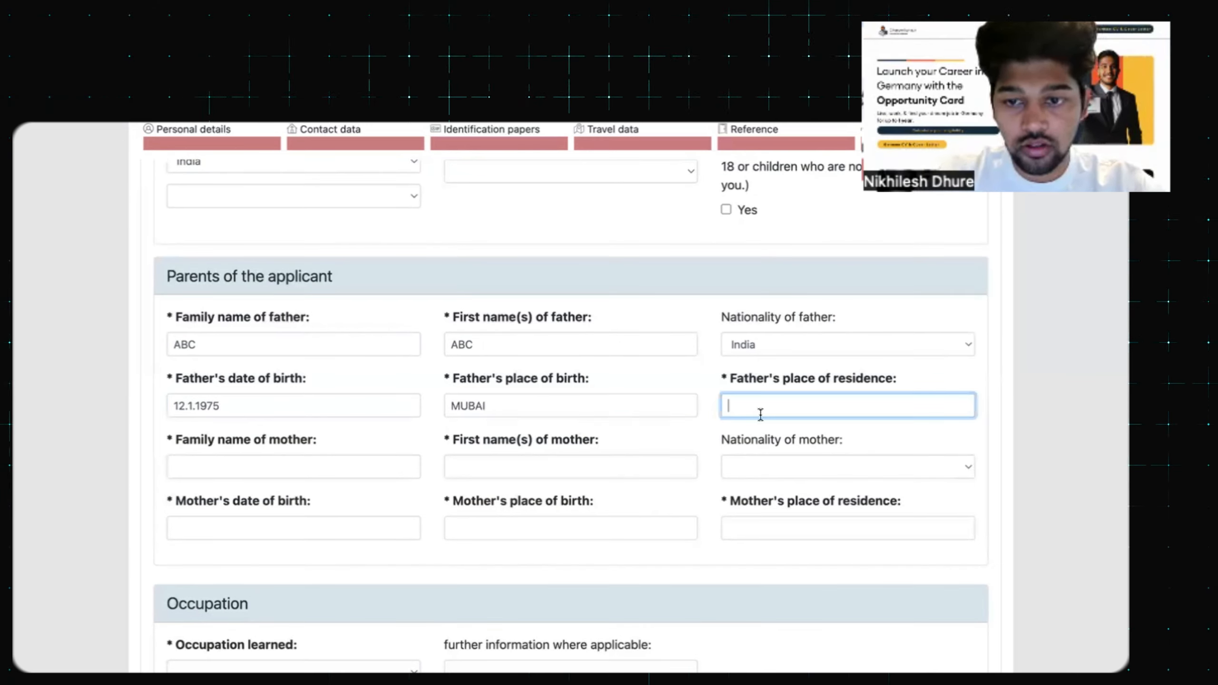
{"action": "type", "text": "MUMBAI"}
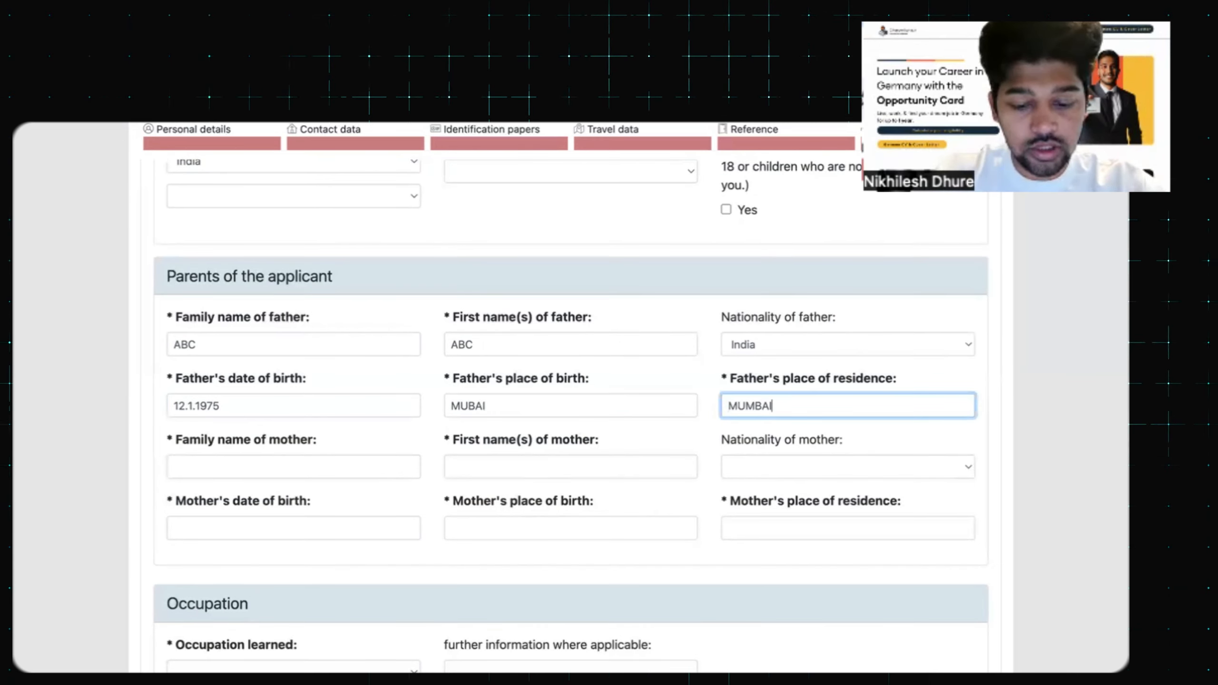
Enter the mother's names ABC, birth date 12.1.1975 and birthplace MUMBAI
{"action": "key", "text": "Tab"}
{"action": "type", "text": "ABC"}
{"action": "key", "text": "Tab"}
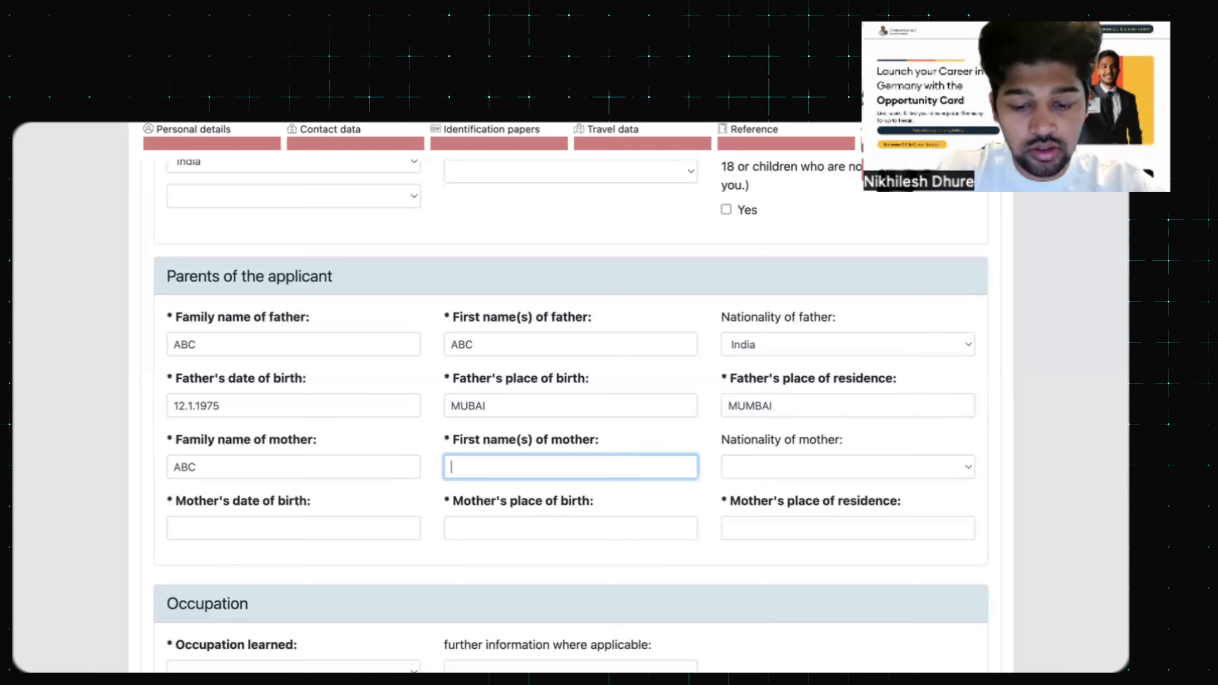
{"action": "type", "text": "ABC"}
{"action": "key", "text": "Tab"}
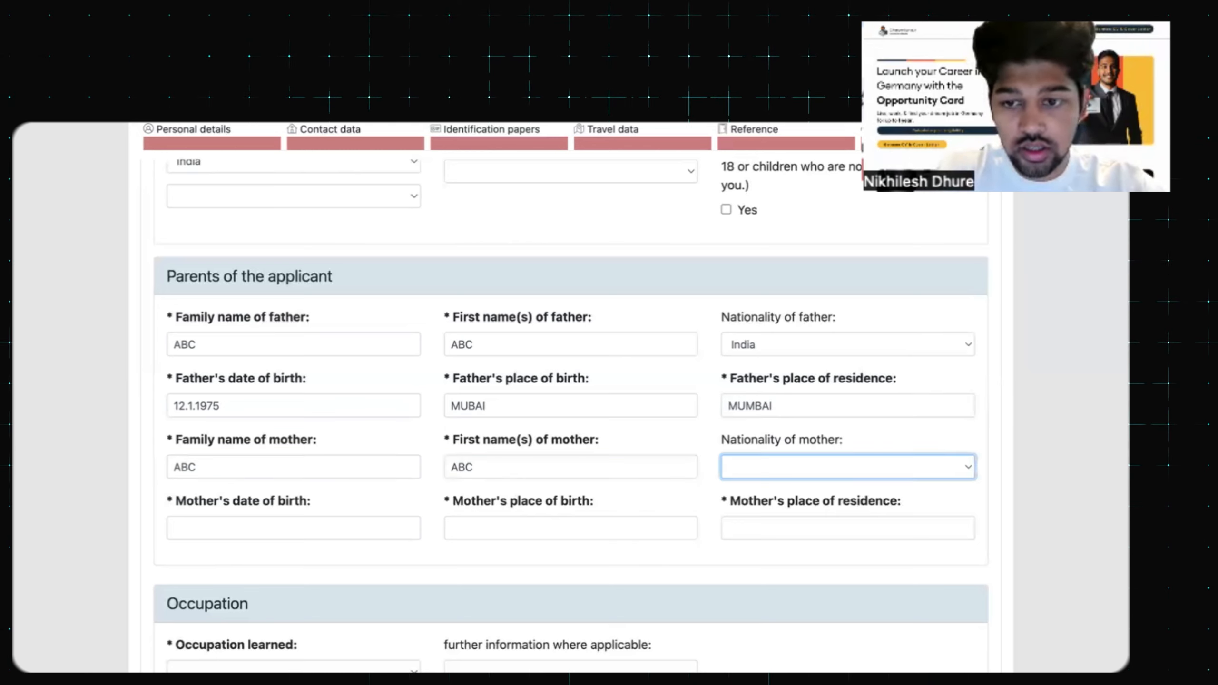
{"action": "left_click", "coordinate": [198, 529]}
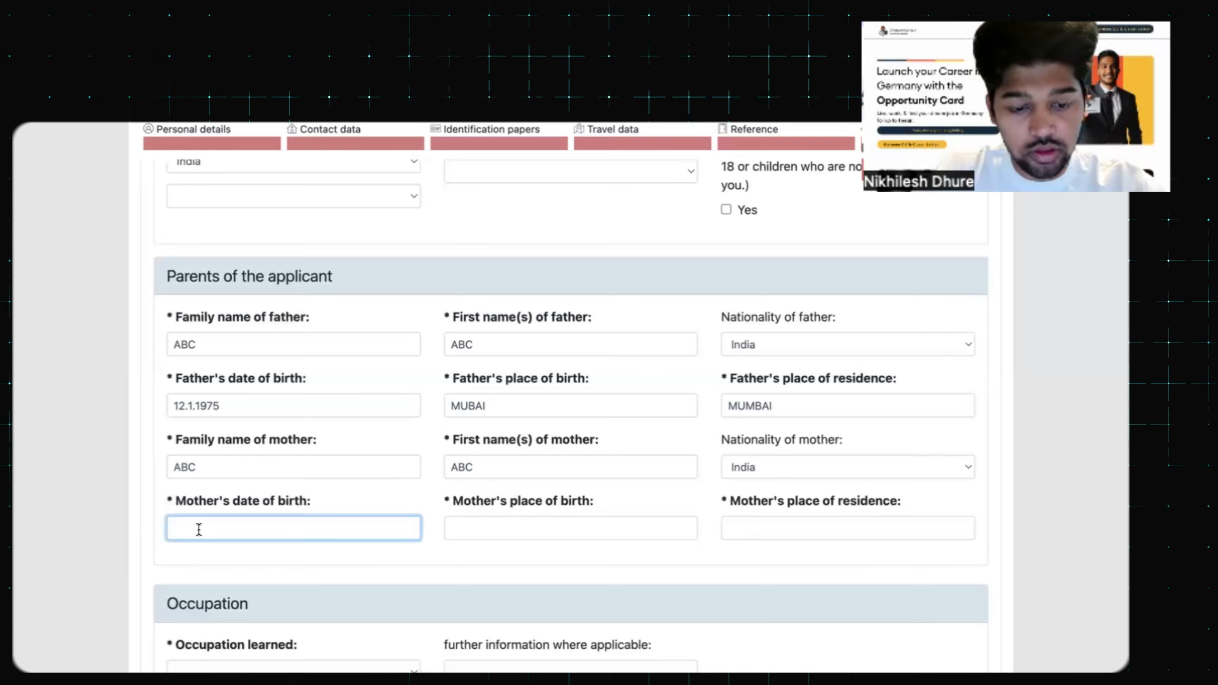
{"action": "type", "text": "12.1.1975"}
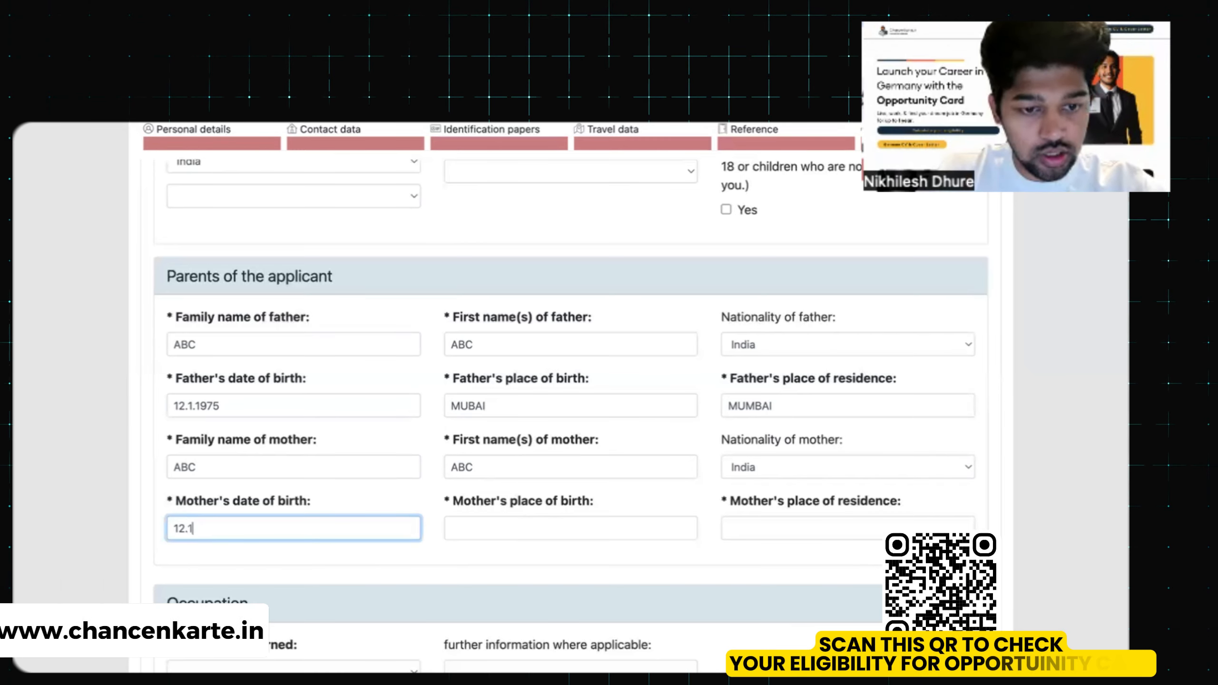
{"action": "key", "text": "Tab"}
{"action": "type", "text": "MUMBAI"}
Correct the misspelled MUBAI entries so both places read MUMBAI
{"action": "left_click", "coordinate": [499, 407]}
{"action": "key", "text": "BackSpace"}
{"action": "key", "text": "BackSpace"}
{"action": "key", "text": "BackSpace"}
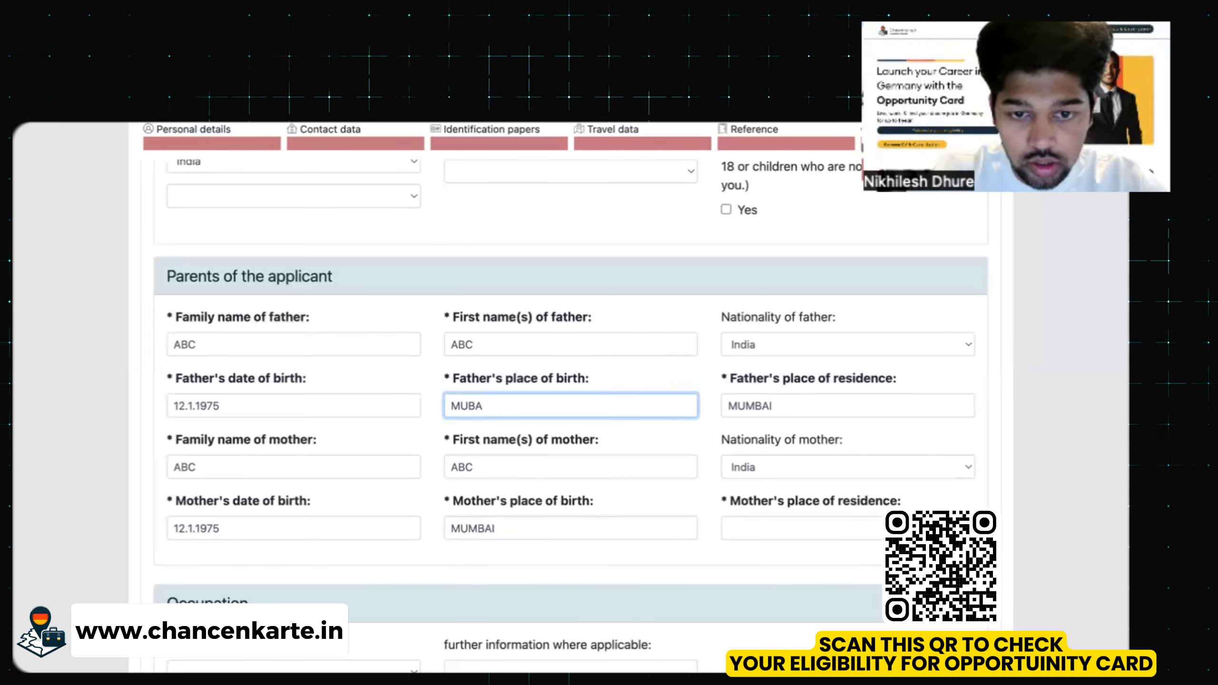
{"action": "type", "text": "MBAI"}
{"action": "left_click", "coordinate": [757, 529]}
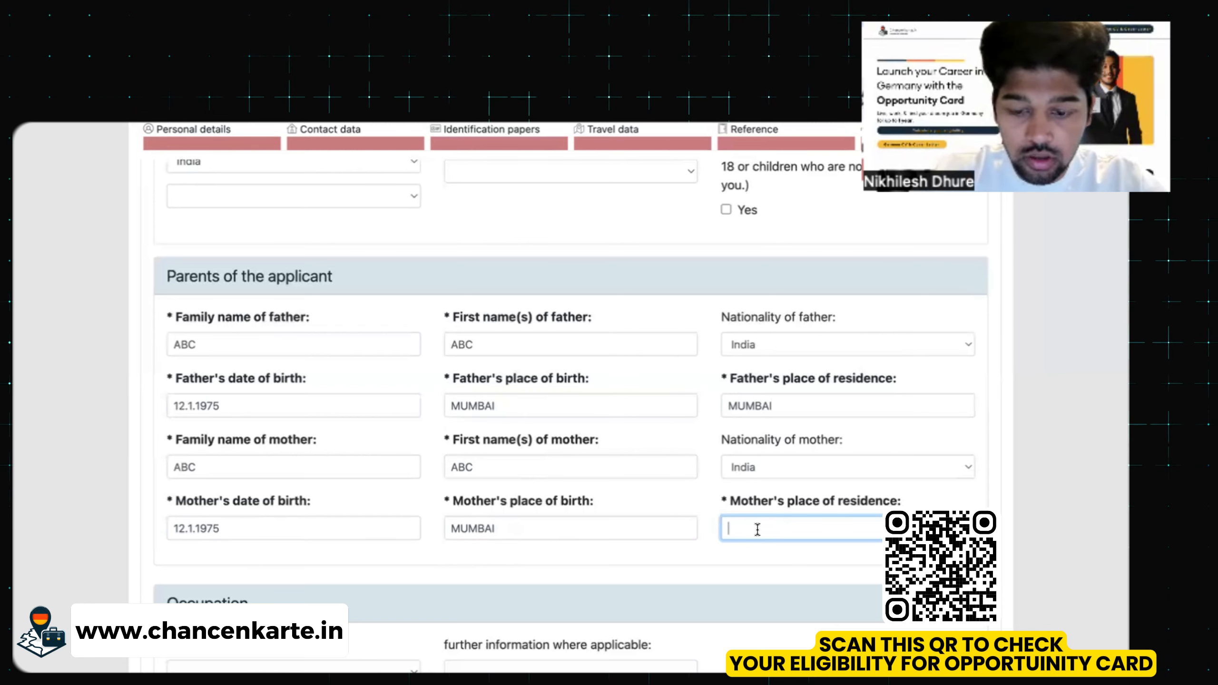
{"action": "type", "text": "MUMBAI"}
{"action": "scroll", "coordinate": [756, 426], "scroll_direction": "down", "scroll_amount": 1}
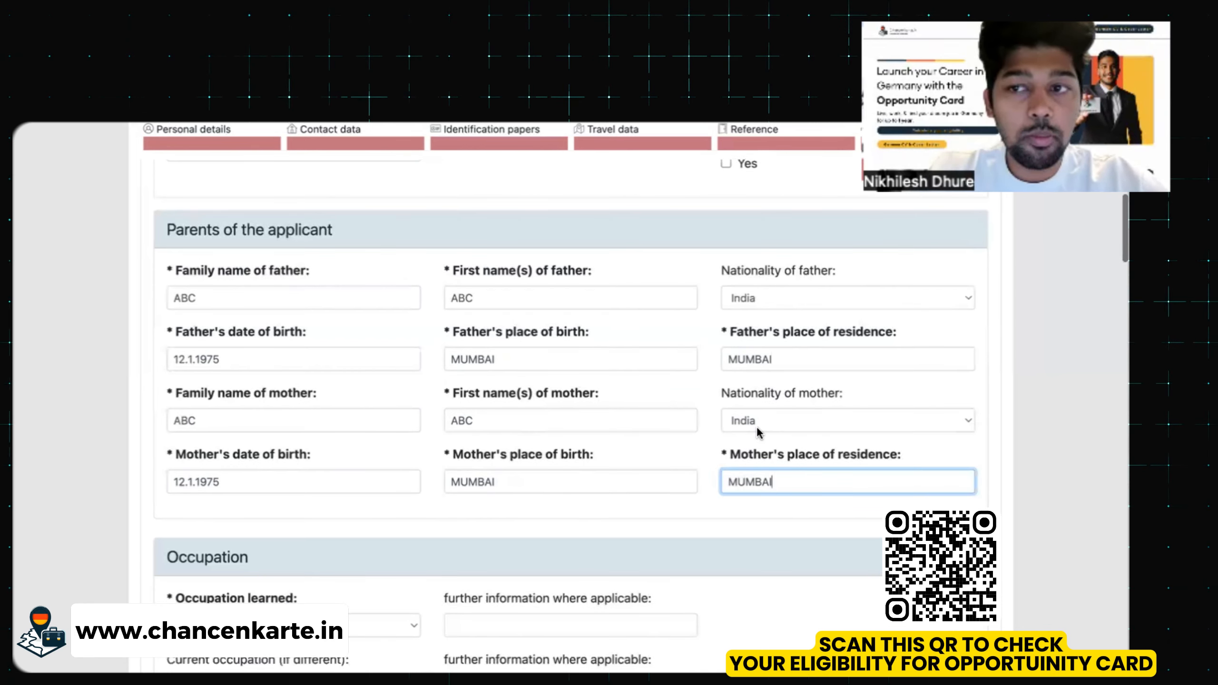
Select Computer expert from the Occupation learned list
{"action": "scroll", "coordinate": [756, 427], "scroll_direction": "down", "scroll_amount": 5}
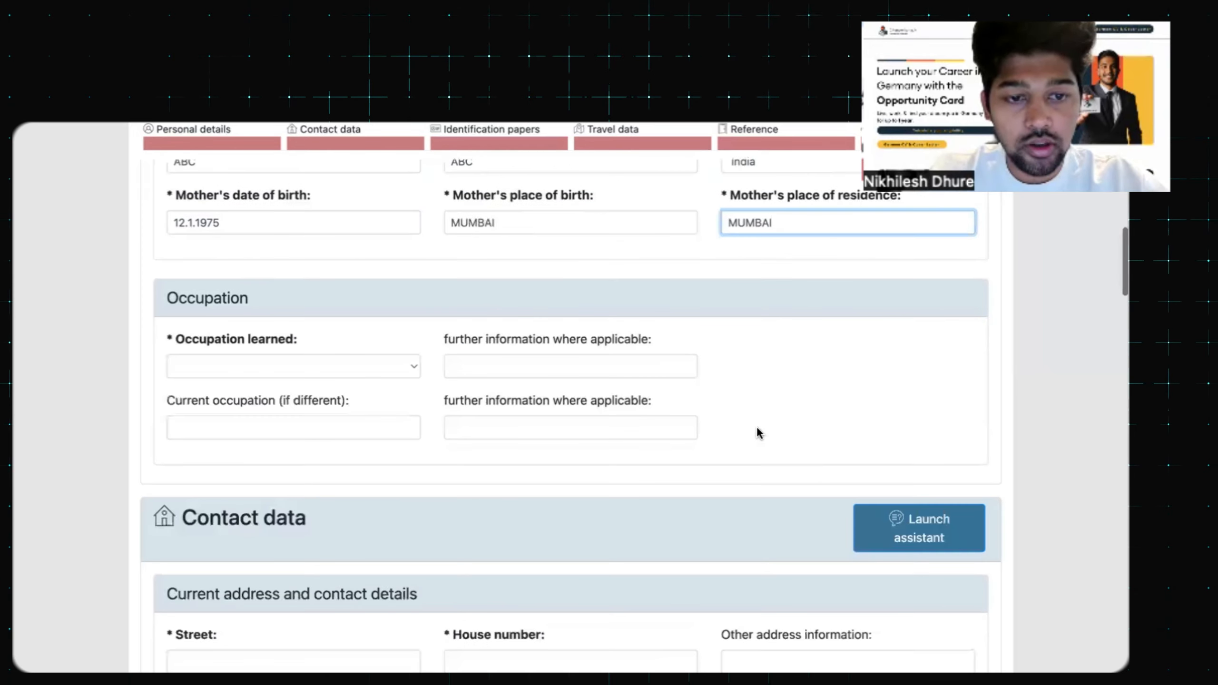
{"action": "left_click", "coordinate": [406, 360]}
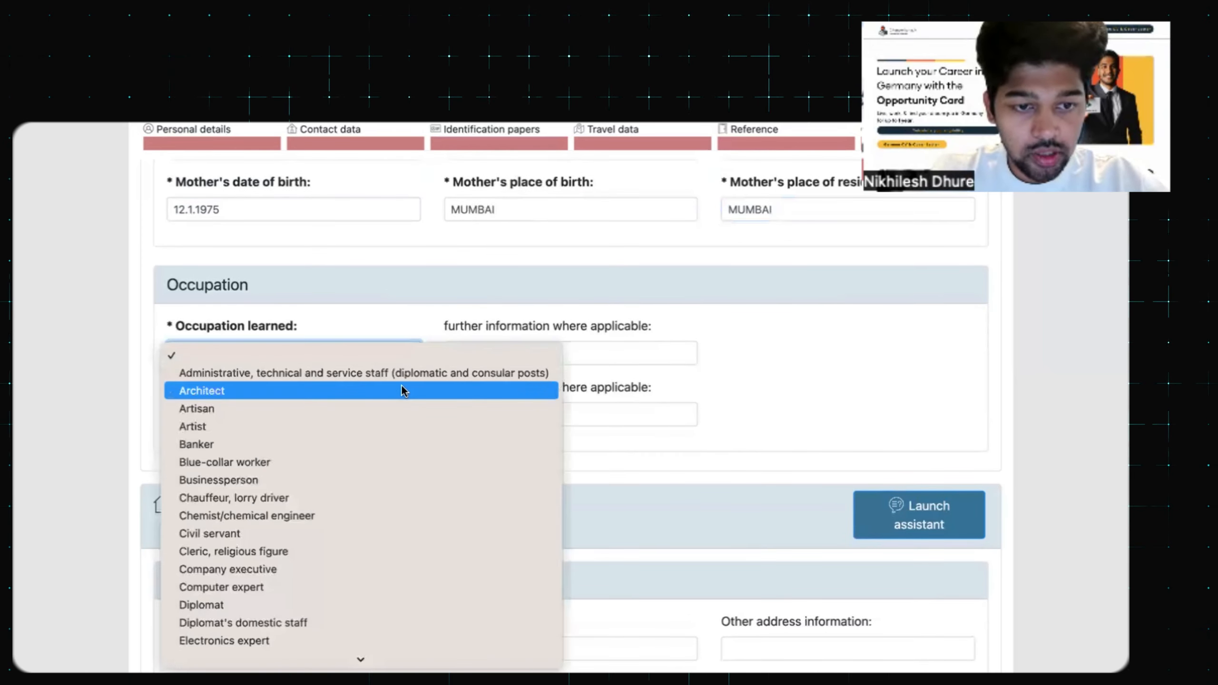
{"action": "scroll", "coordinate": [403, 390], "scroll_direction": "down", "scroll_amount": 5}
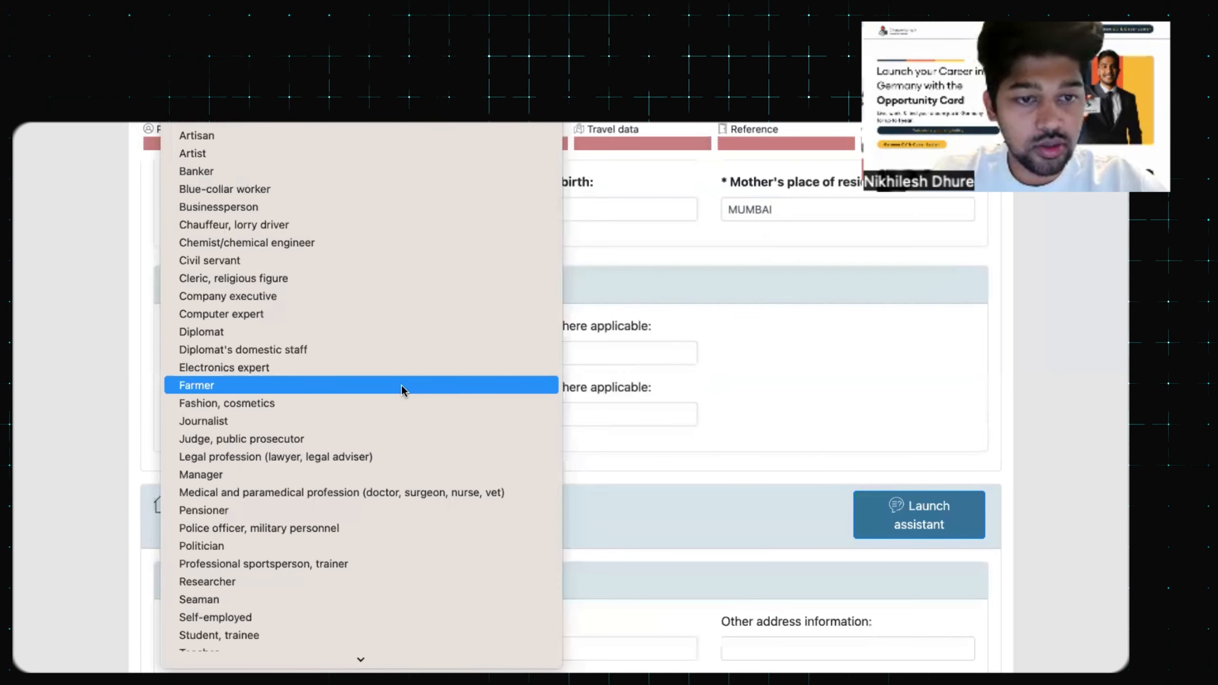
{"action": "scroll", "coordinate": [402, 385], "scroll_direction": "down", "scroll_amount": 2}
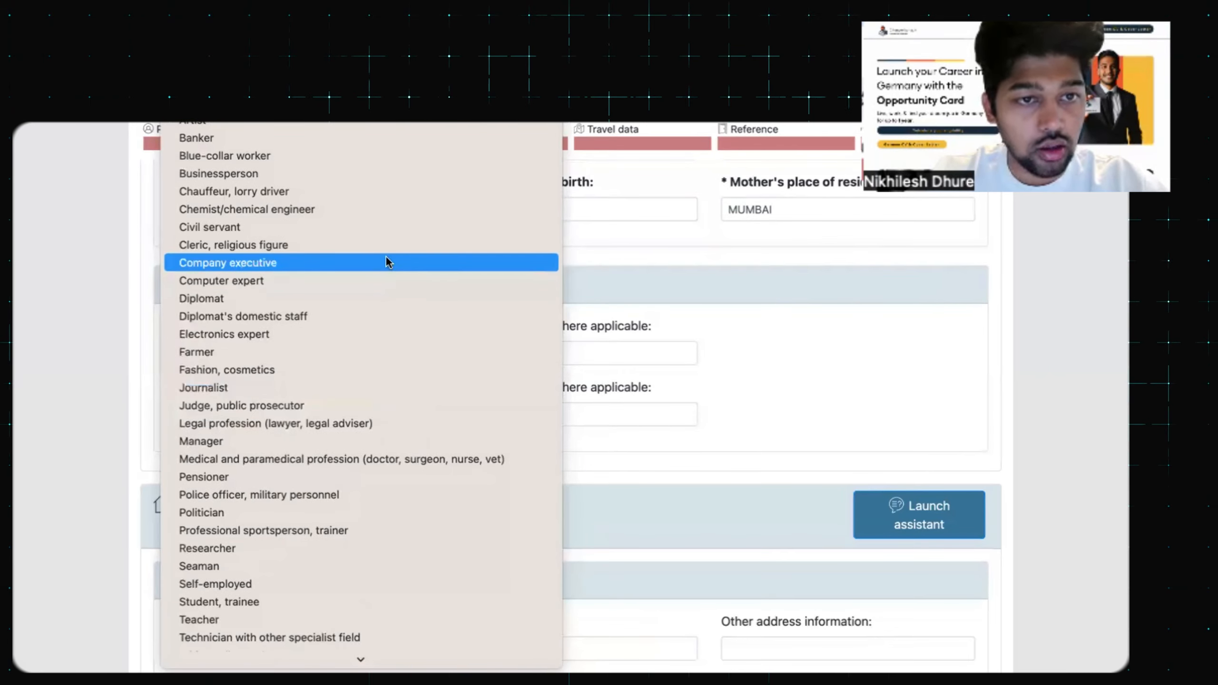
{"action": "left_click", "coordinate": [386, 281]}
{"action": "left_click", "coordinate": [476, 354]}
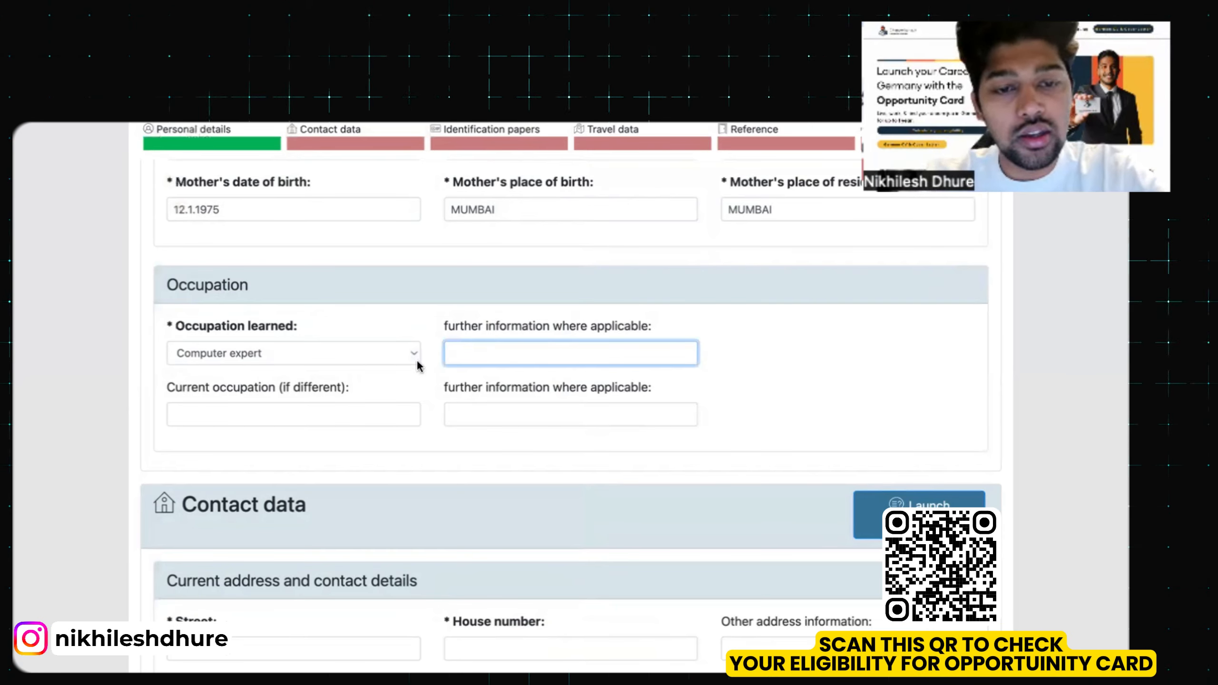
Enter the current address: street ABC, house number 12, postal code 400018, town MUMBAI
{"action": "scroll", "coordinate": [453, 351], "scroll_direction": "down", "scroll_amount": 2}
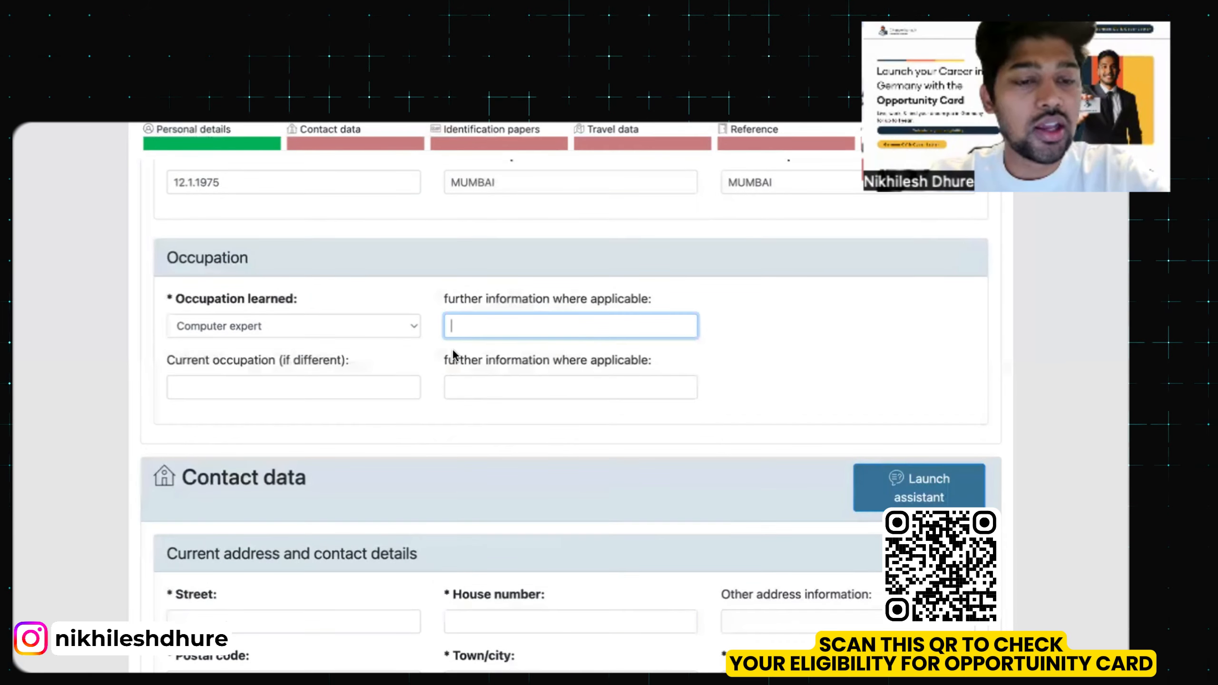
{"action": "scroll", "coordinate": [453, 353], "scroll_direction": "down", "scroll_amount": 5}
{"action": "scroll", "coordinate": [453, 353], "scroll_direction": "up", "scroll_amount": 5}
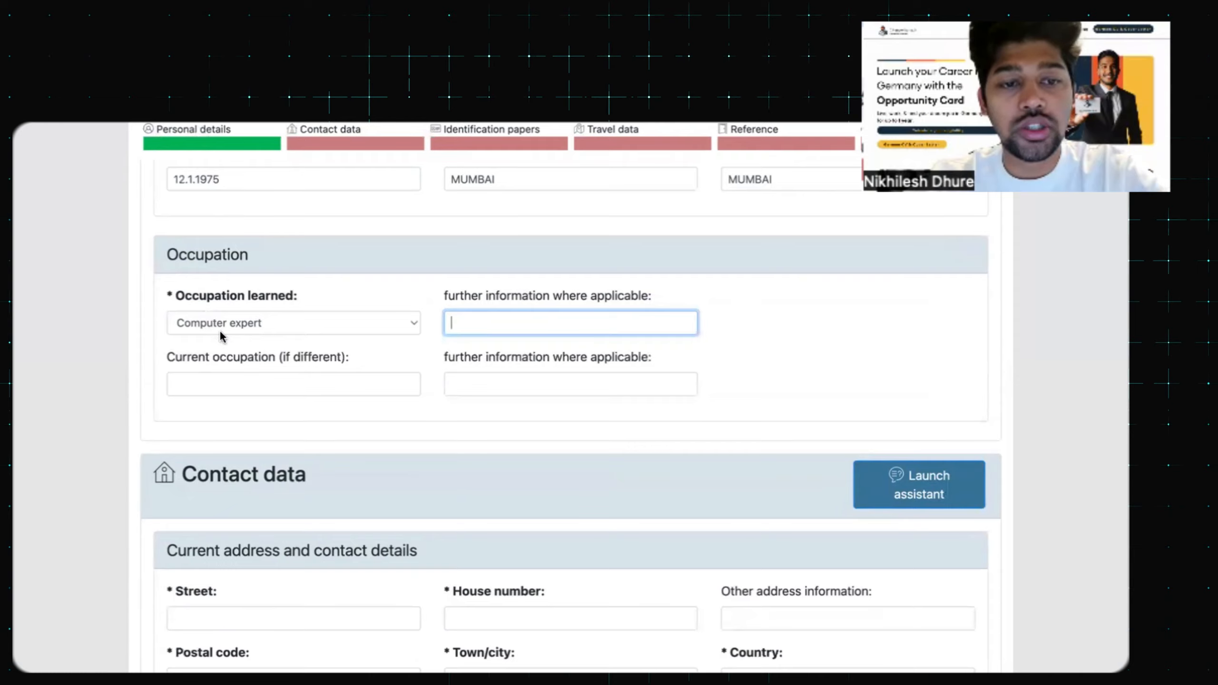
{"action": "scroll", "coordinate": [221, 336], "scroll_direction": "down", "scroll_amount": 1}
{"action": "scroll", "coordinate": [221, 333], "scroll_direction": "down", "scroll_amount": 5}
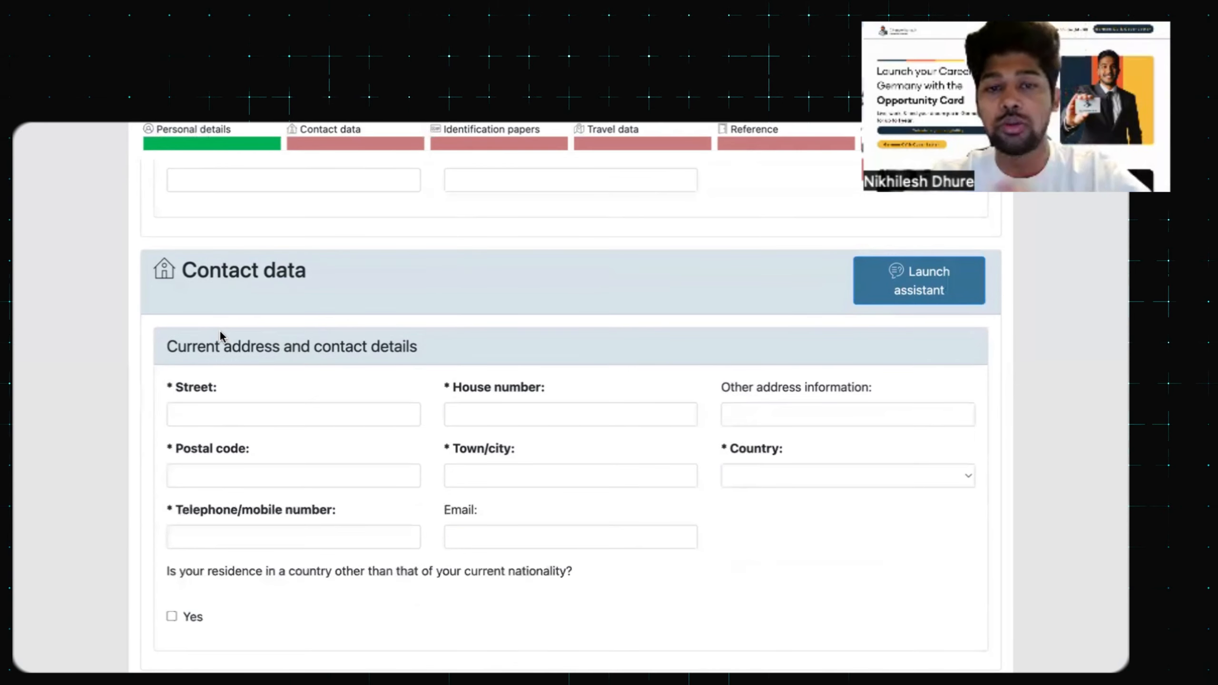
{"action": "scroll", "coordinate": [221, 333], "scroll_direction": "down", "scroll_amount": 2}
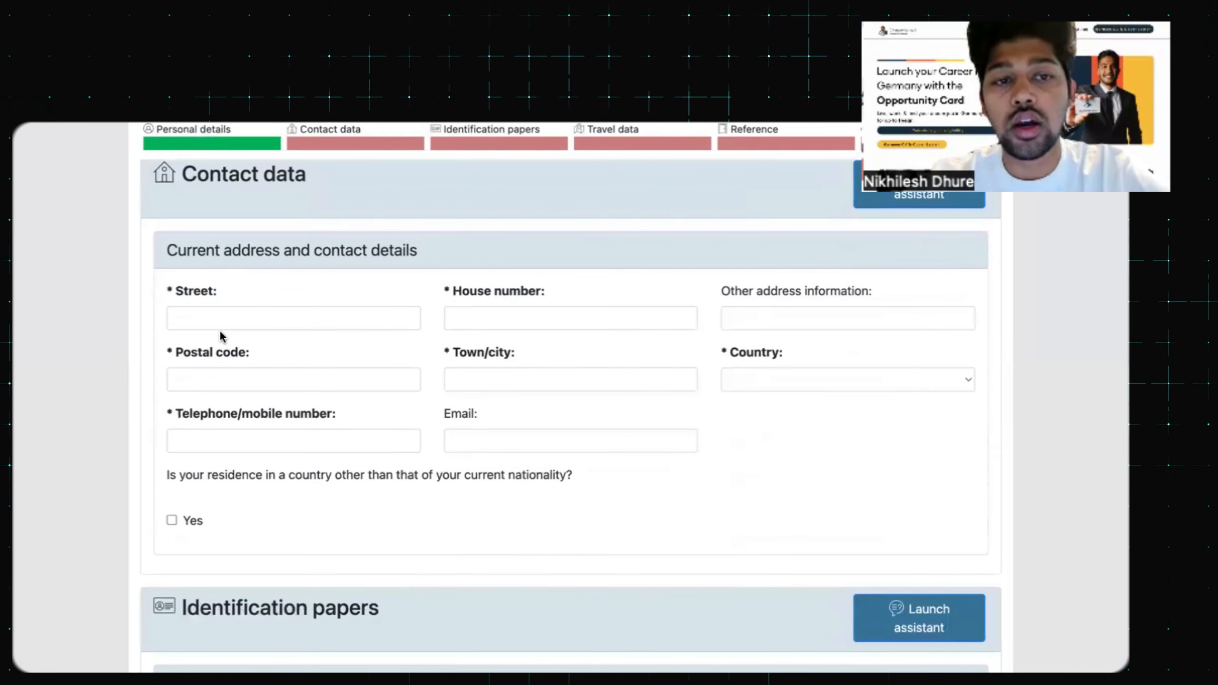
{"action": "scroll", "coordinate": [221, 336], "scroll_direction": "up", "scroll_amount": 1}
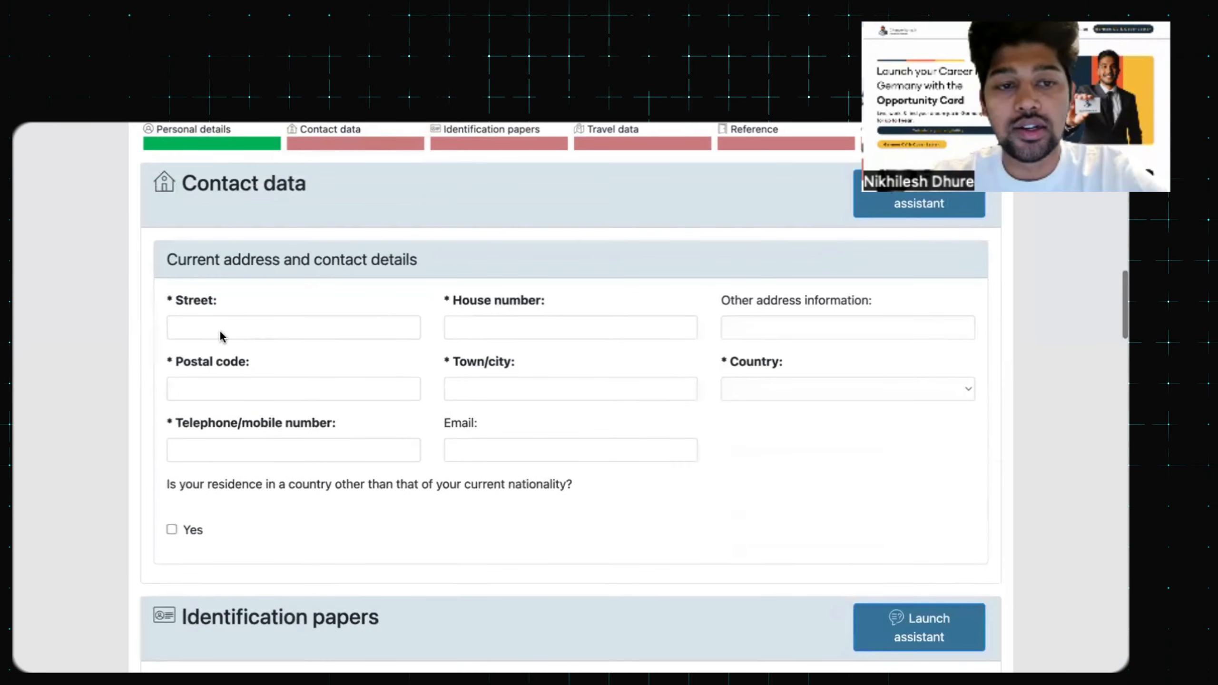
{"action": "scroll", "coordinate": [222, 335], "scroll_direction": "down", "scroll_amount": 1}
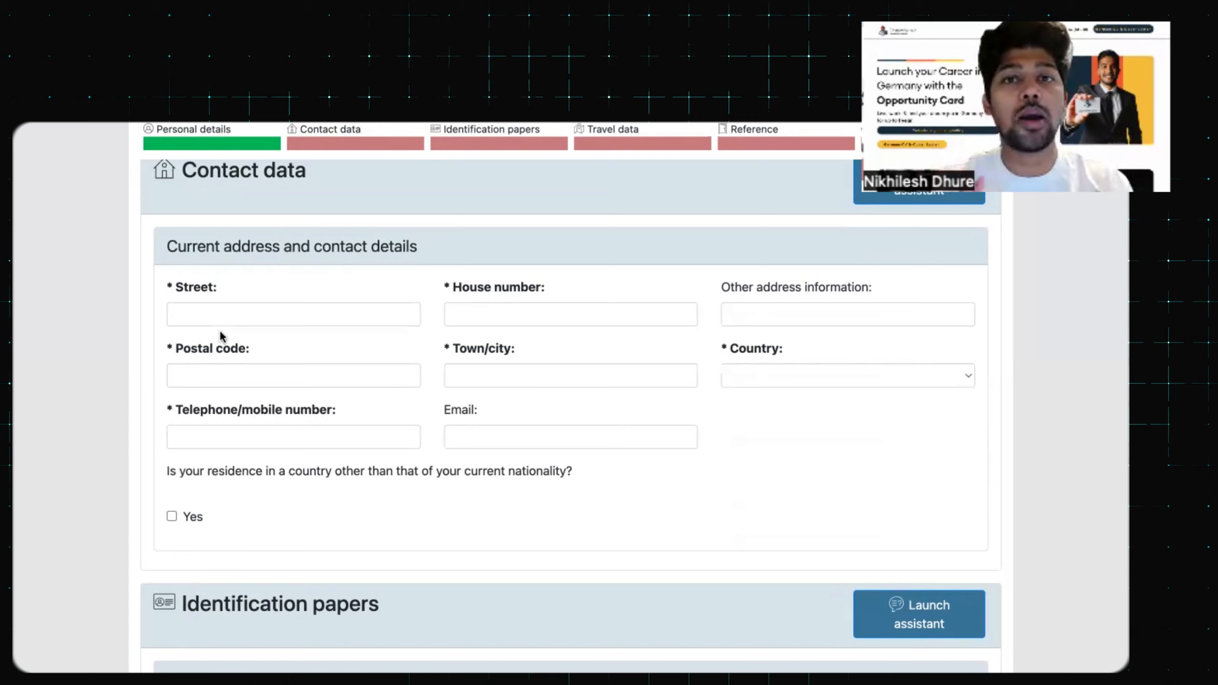
{"action": "left_click", "coordinate": [245, 320]}
{"action": "type", "text": "ABC"}
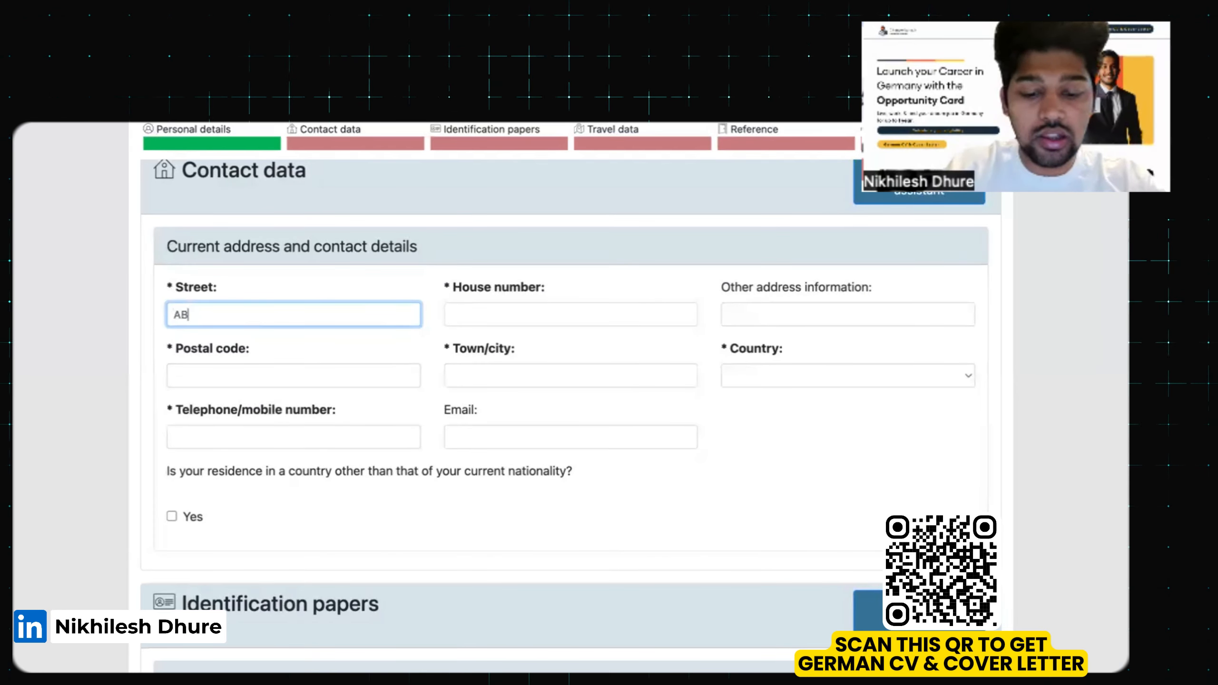
{"action": "key", "text": "Tab"}
{"action": "type", "text": "12"}
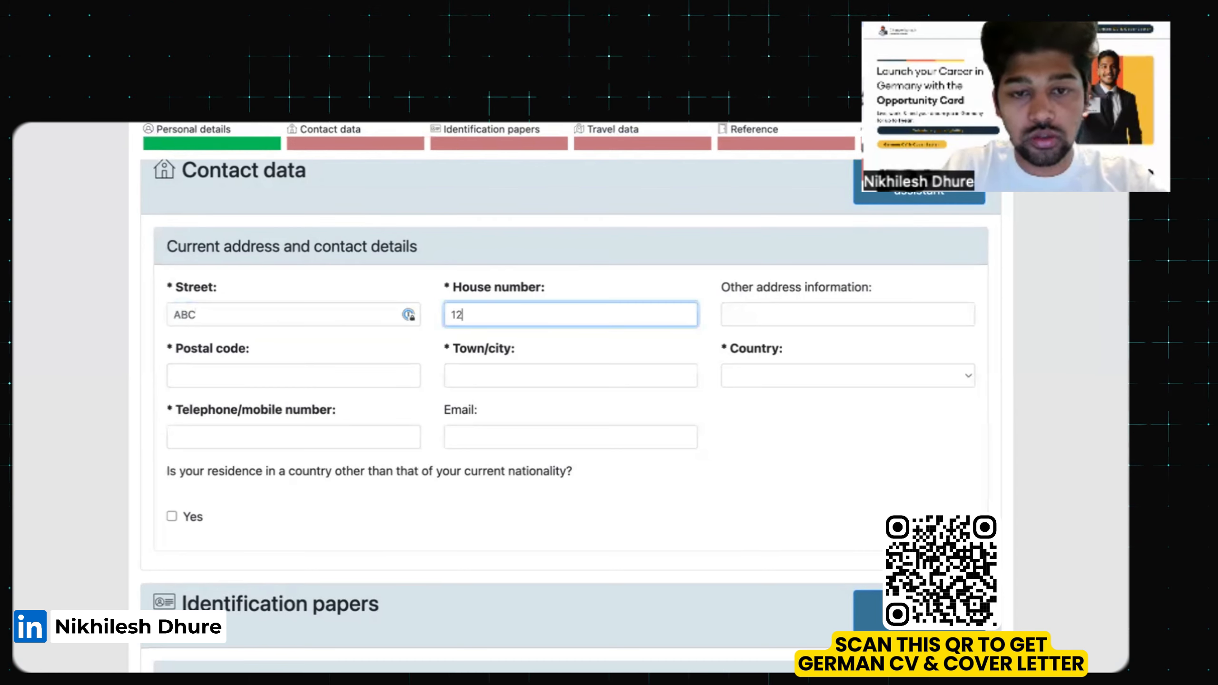
{"action": "left_click", "coordinate": [260, 376]}
{"action": "type", "text": "4"}
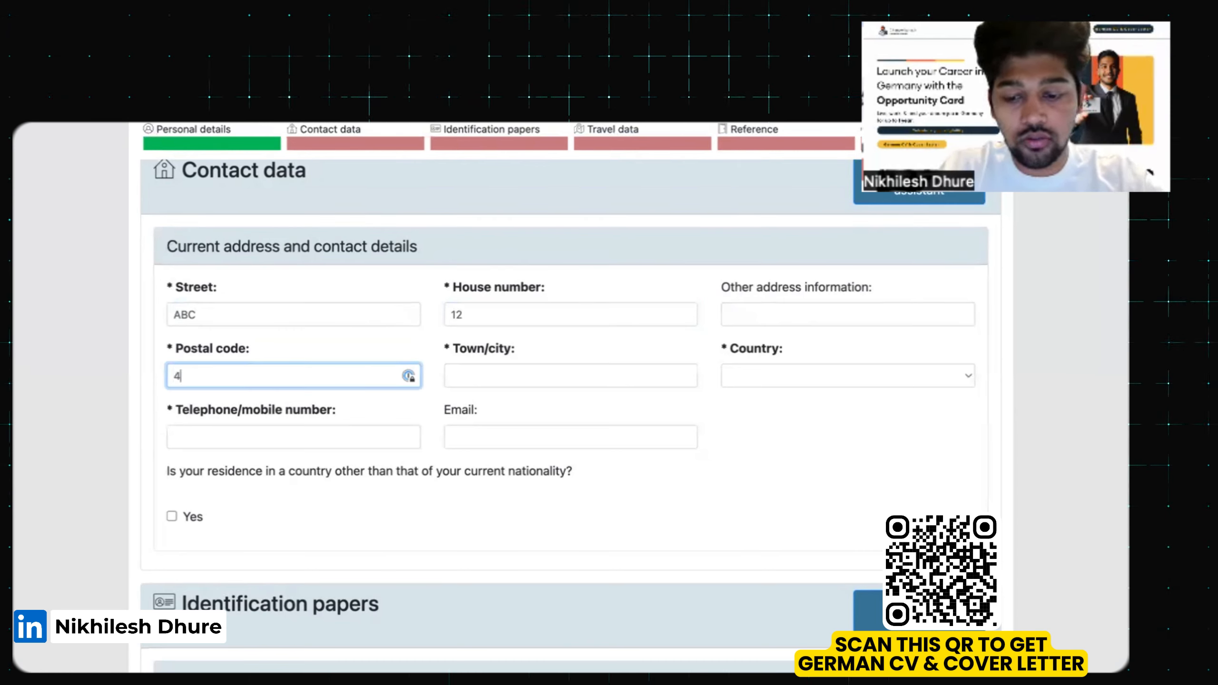
{"action": "type", "text": "00018"}
{"action": "key", "text": "Tab"}
{"action": "type", "text": "MUMBAI"}
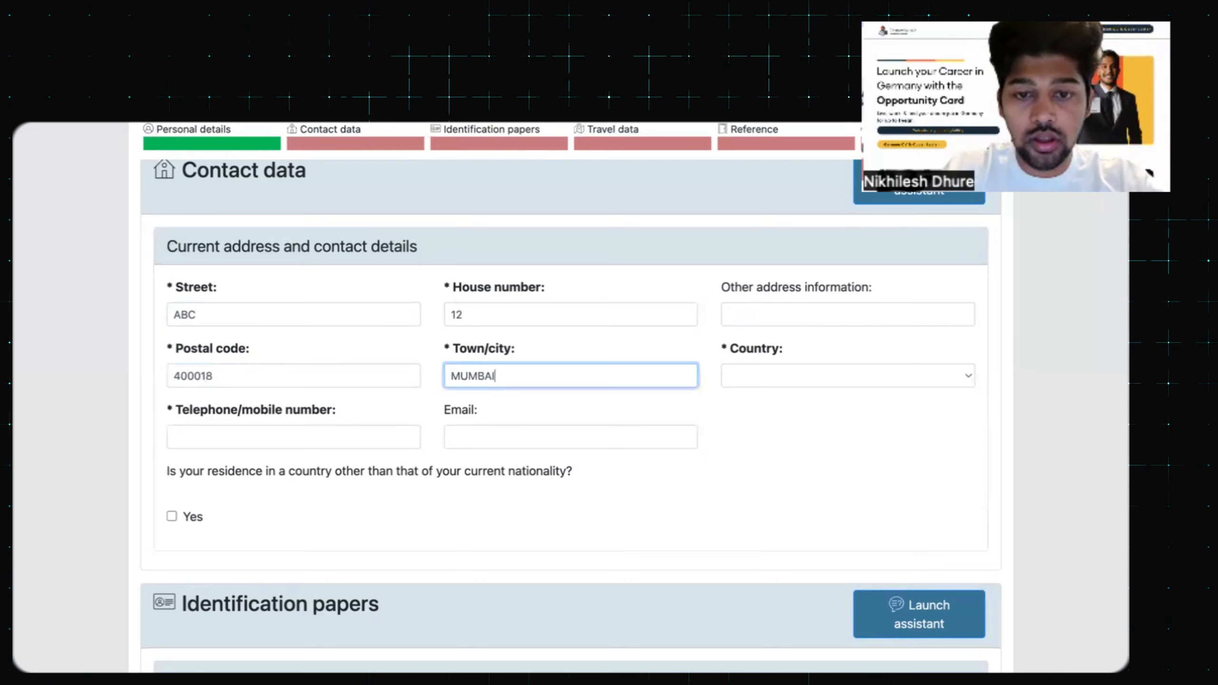
{"action": "key", "text": "Tab"}
Fill in the applicant's telephone/mobile number
{"action": "left_click", "coordinate": [340, 435]}
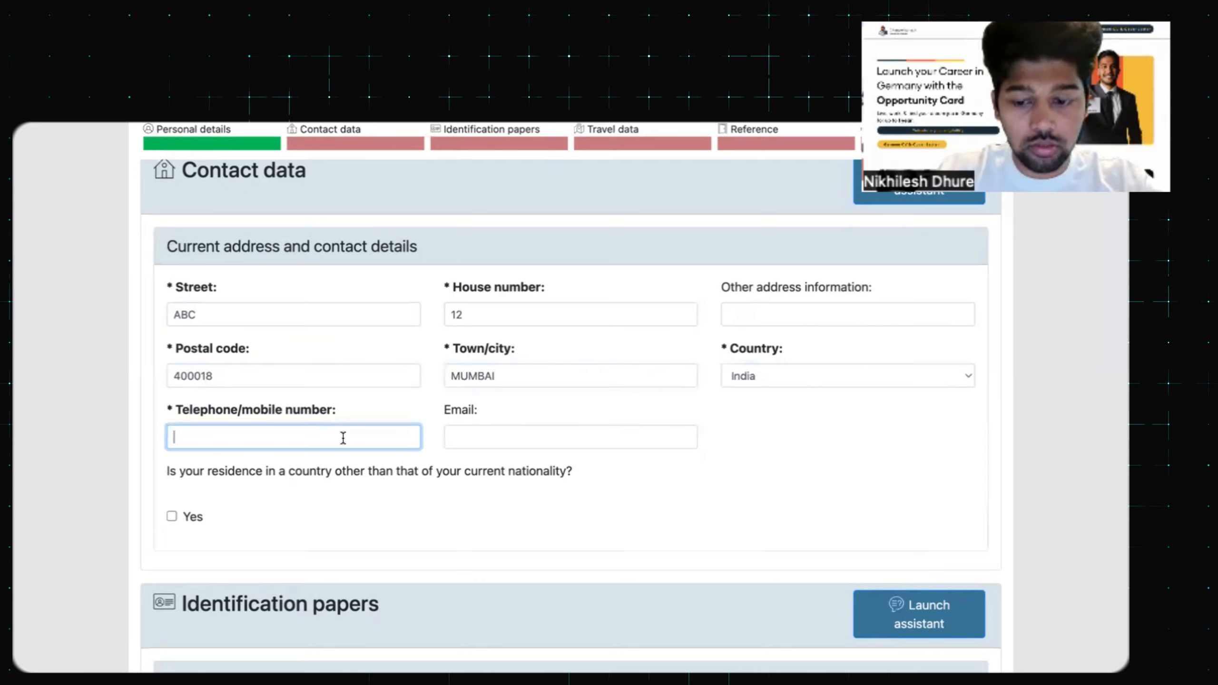
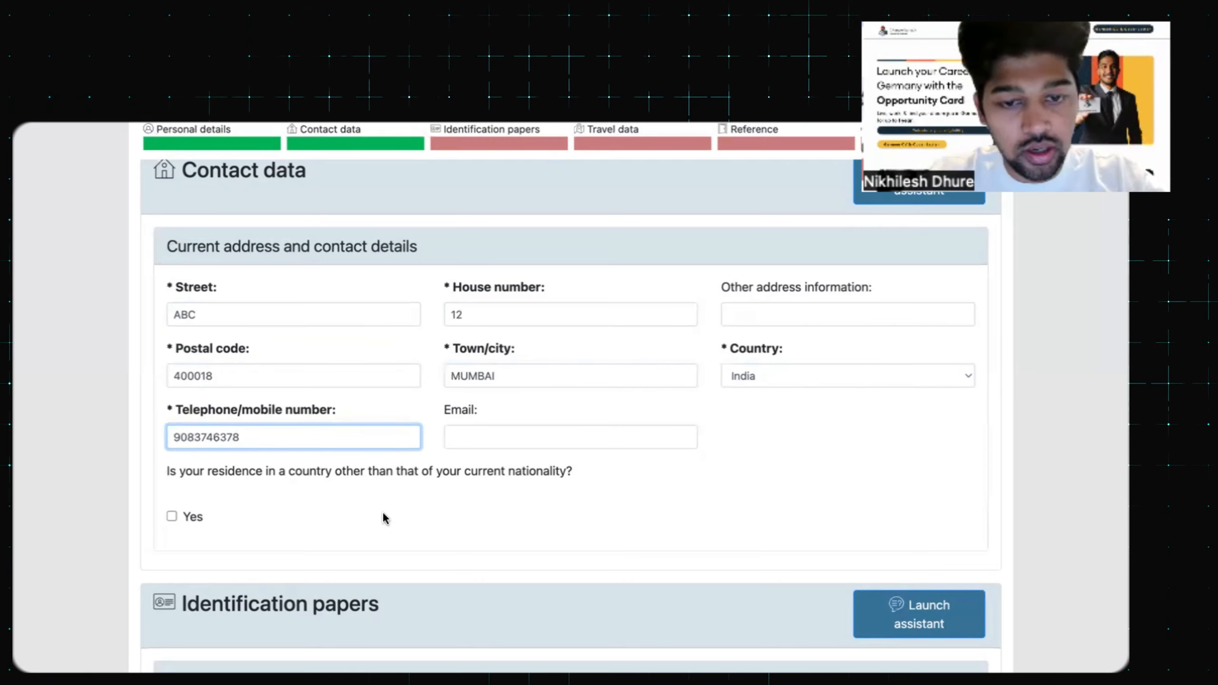
{"action": "scroll", "coordinate": [221, 427], "scroll_direction": "down", "scroll_amount": 2}
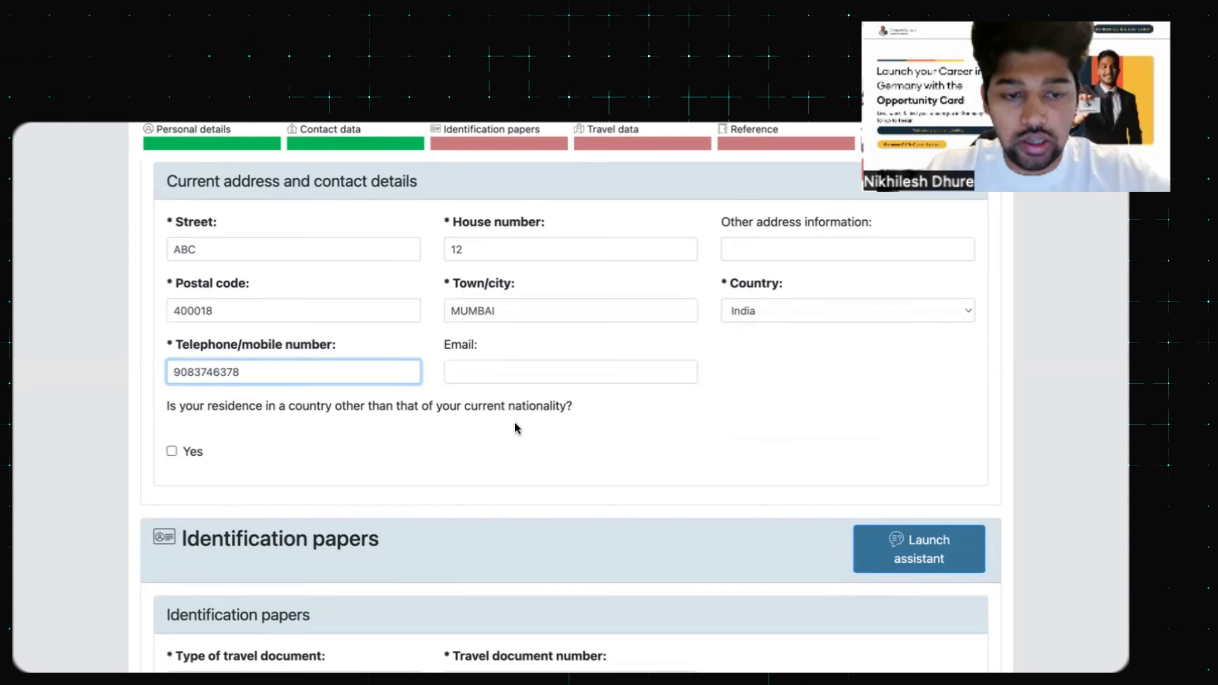
{"action": "scroll", "coordinate": [515, 427], "scroll_direction": "down", "scroll_amount": 5}
Choose Ordinary passport as the travel document type and enter the passport number
{"action": "scroll", "coordinate": [516, 427], "scroll_direction": "down", "scroll_amount": 1}
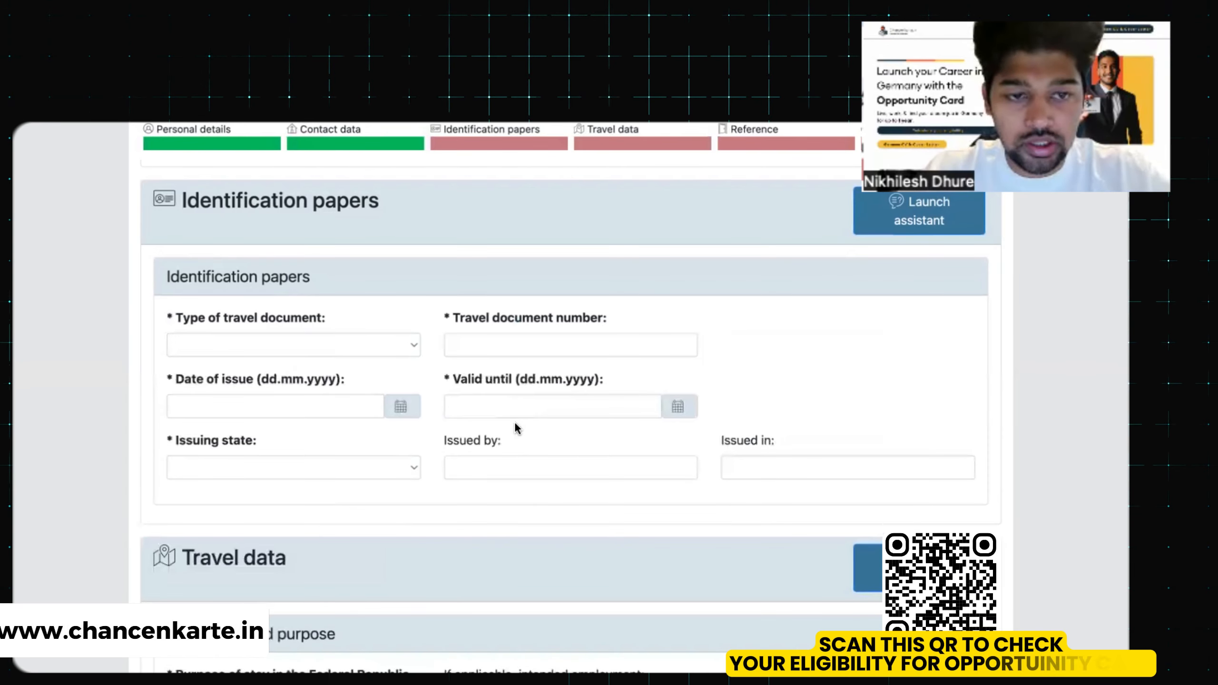
{"action": "scroll", "coordinate": [340, 307], "scroll_direction": "down", "scroll_amount": 1}
{"action": "left_click", "coordinate": [342, 303]}
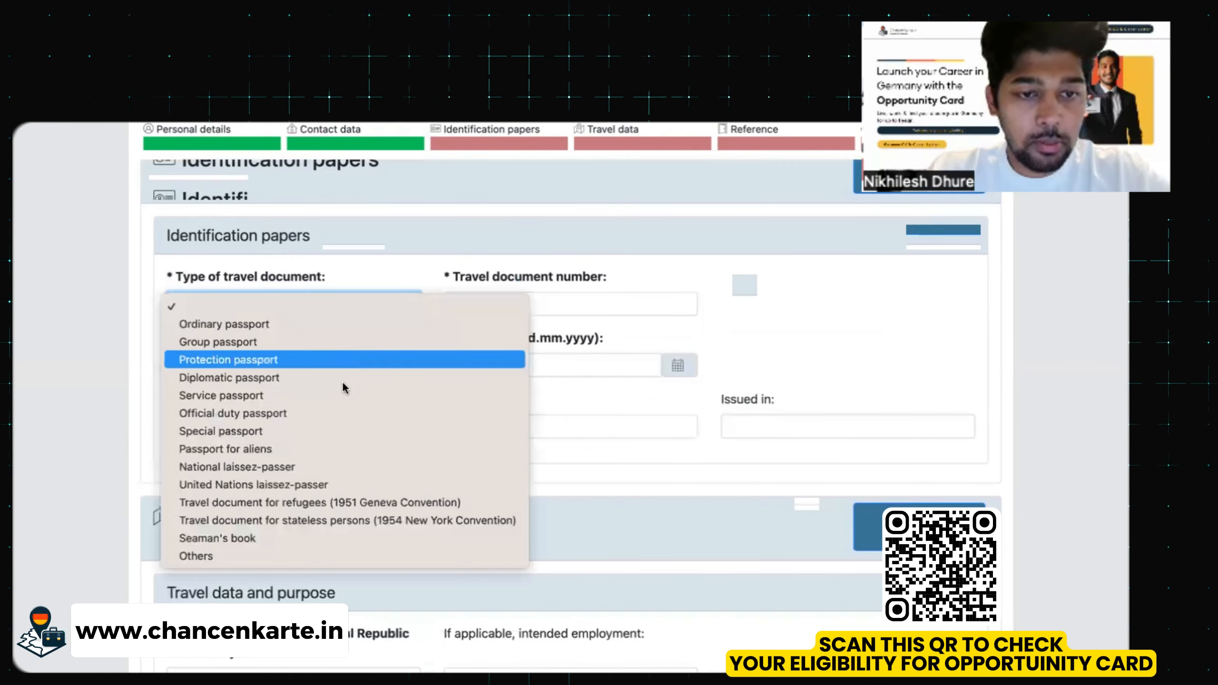
{"action": "left_click", "coordinate": [312, 323]}
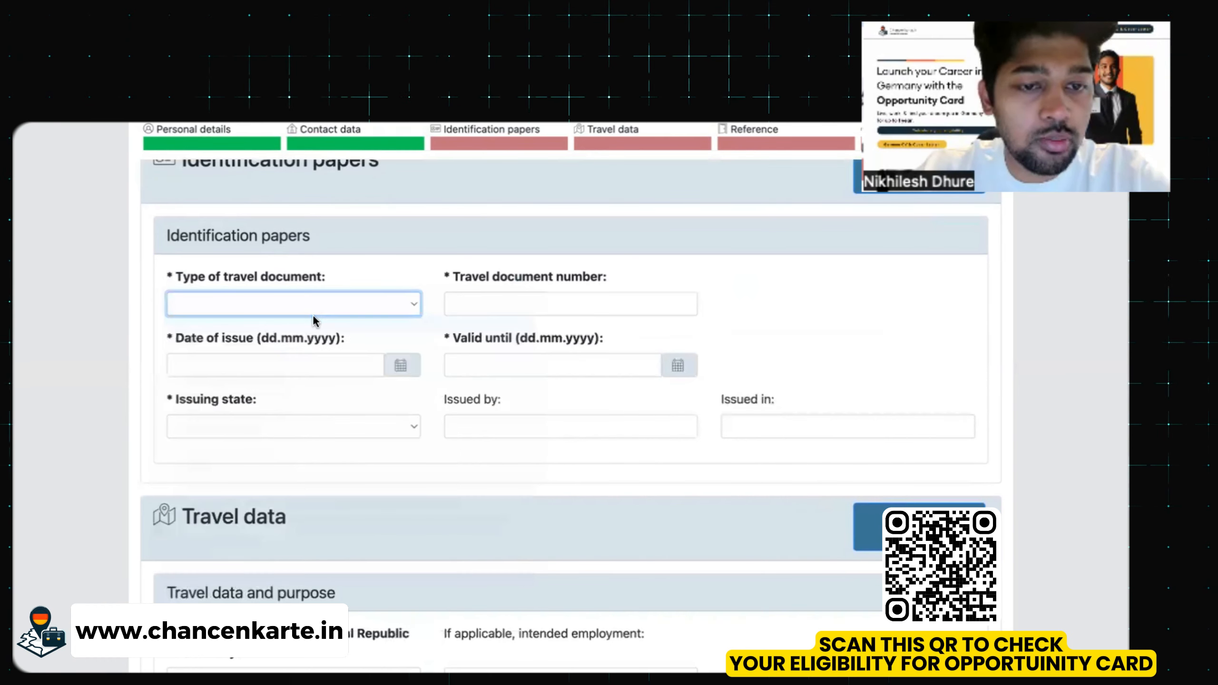
{"action": "left_click", "coordinate": [472, 306]}
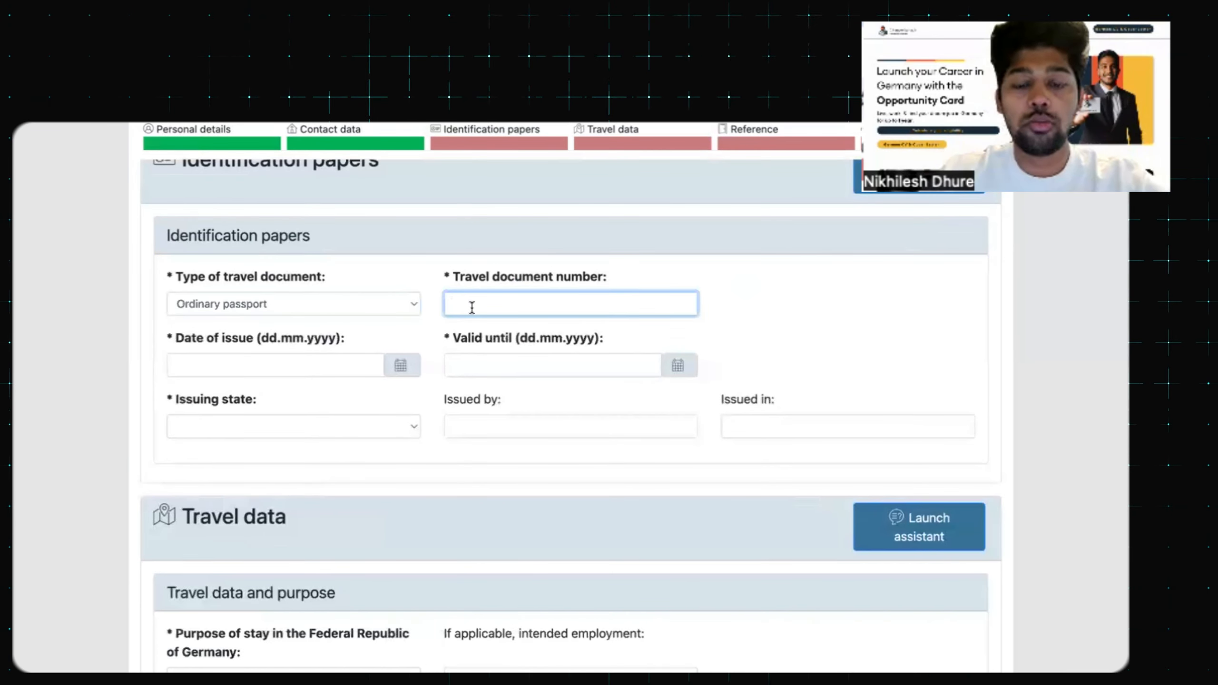
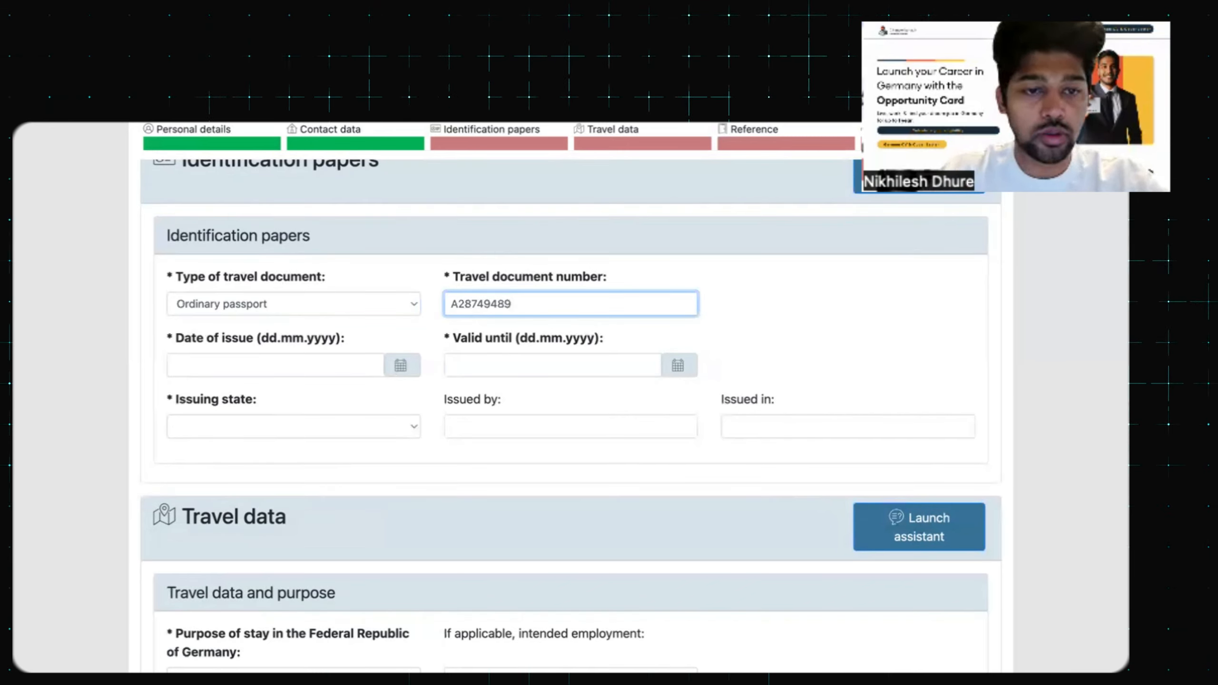
{"action": "left_click", "coordinate": [398, 367]}
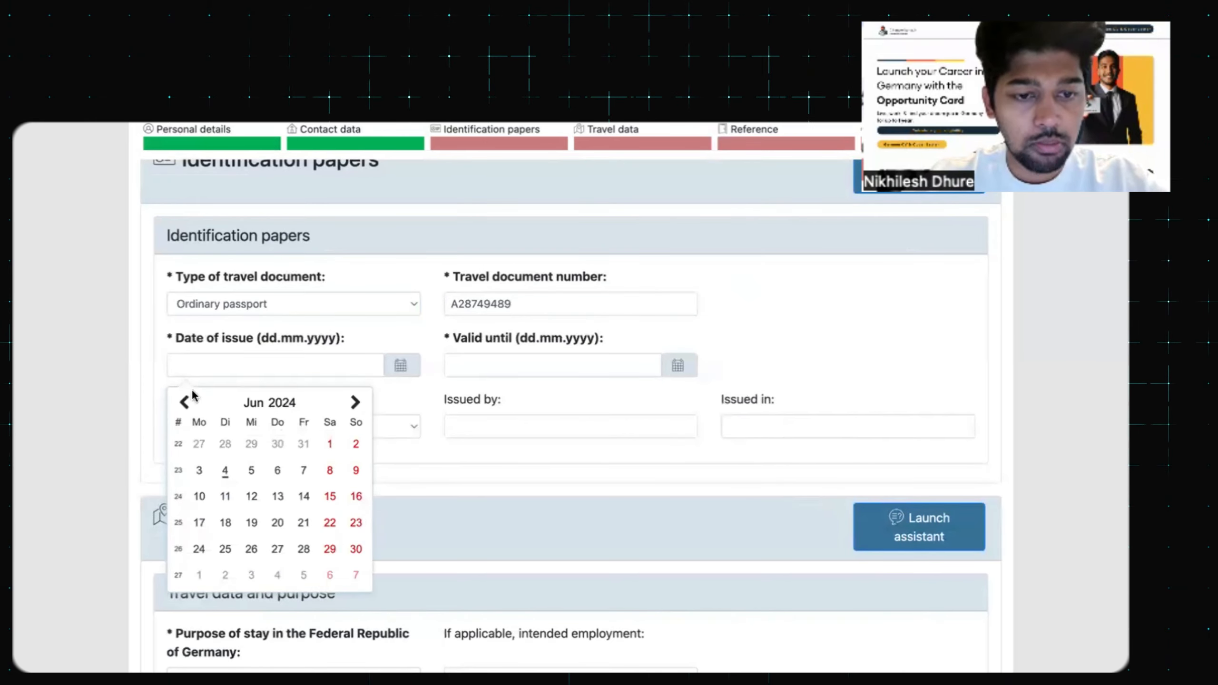
Set the passport issue date to 07.01.2021 and validity until 18.07.2036
{"action": "left_click", "coordinate": [185, 404]}
{"action": "left_click", "coordinate": [185, 404]}
{"action": "left_click", "coordinate": [185, 404]}
{"action": "left_click", "coordinate": [185, 404]}
{"action": "left_click", "coordinate": [185, 404]}
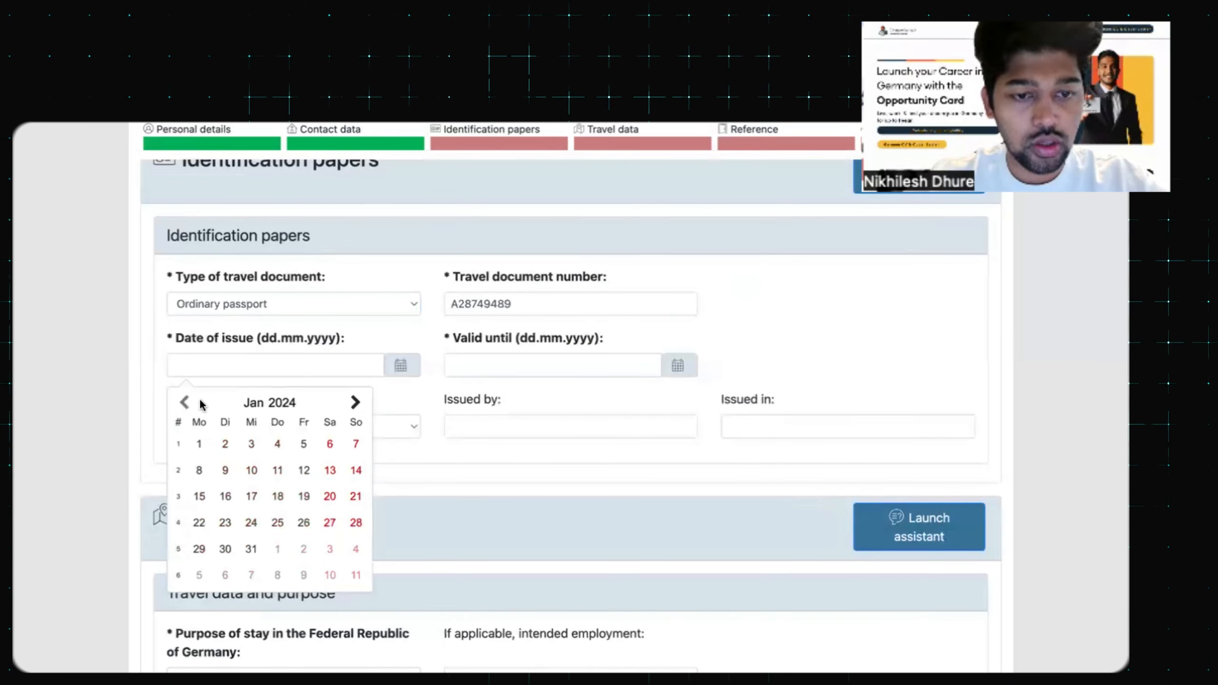
{"action": "left_click", "coordinate": [283, 405]}
{"action": "left_click", "coordinate": [342, 471]}
{"action": "left_click", "coordinate": [275, 473]}
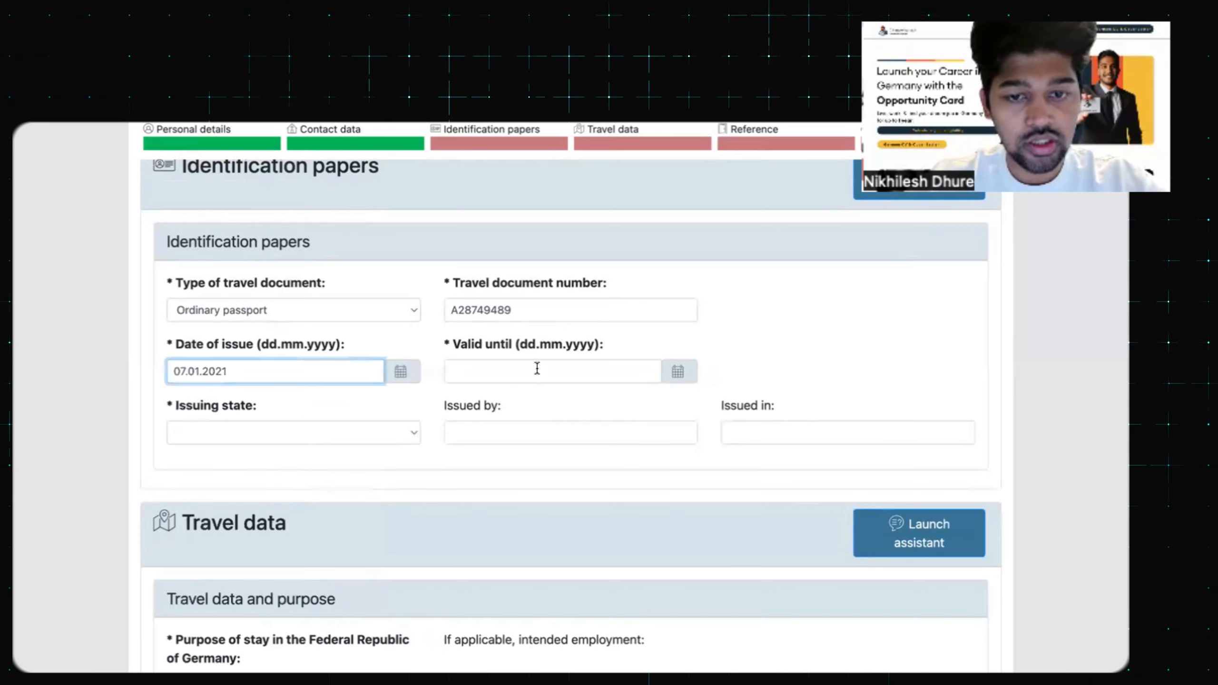
{"action": "left_click", "coordinate": [677, 372]}
{"action": "left_click", "coordinate": [632, 409]}
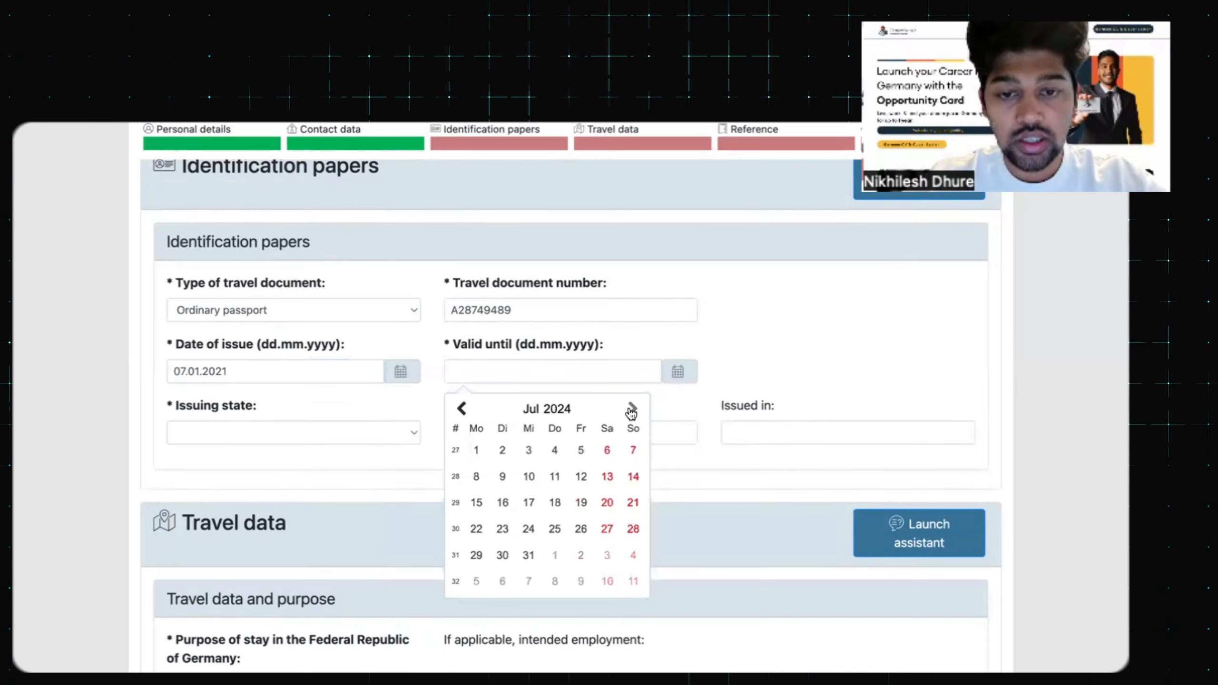
{"action": "left_click", "coordinate": [567, 410]}
{"action": "scroll", "coordinate": [566, 479], "scroll_direction": "down", "scroll_amount": 1}
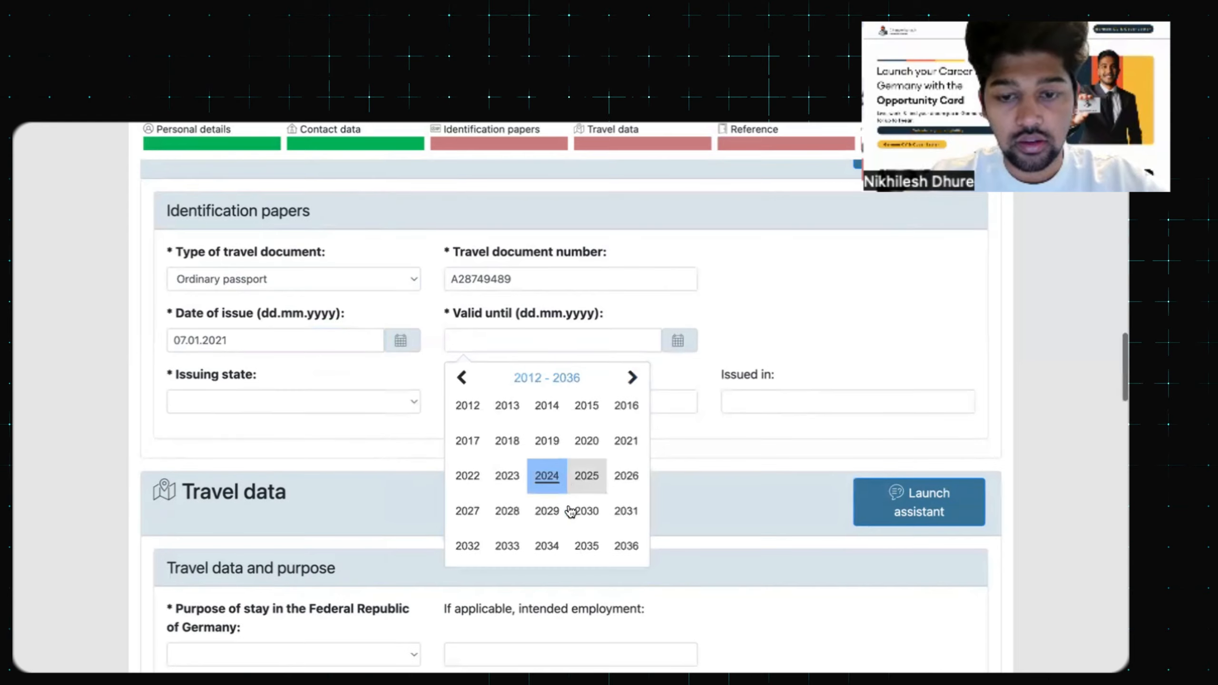
{"action": "left_click", "coordinate": [625, 547]}
Choose India as the passport's issuing state
{"action": "left_click", "coordinate": [293, 402]}
{"action": "scroll", "coordinate": [295, 479], "scroll_direction": "down", "scroll_amount": 10}
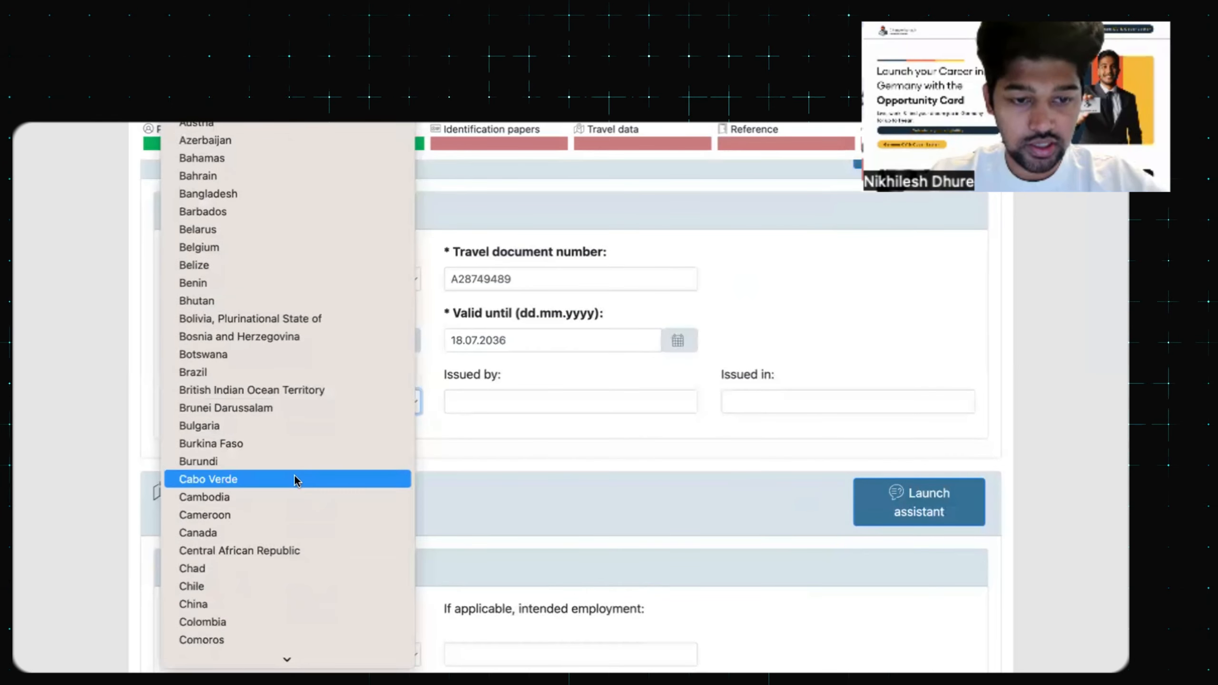
{"action": "scroll", "coordinate": [295, 479], "scroll_direction": "down", "scroll_amount": 20}
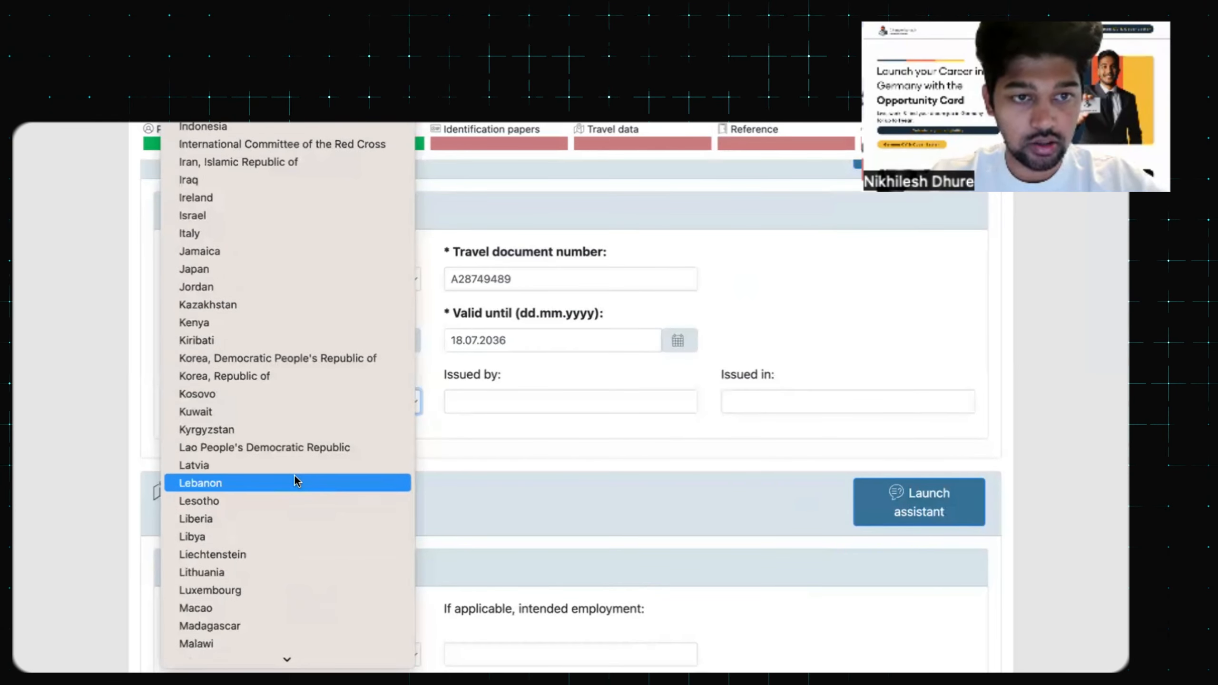
{"action": "left_click", "coordinate": [283, 145]}
{"action": "left_click", "coordinate": [588, 411]}
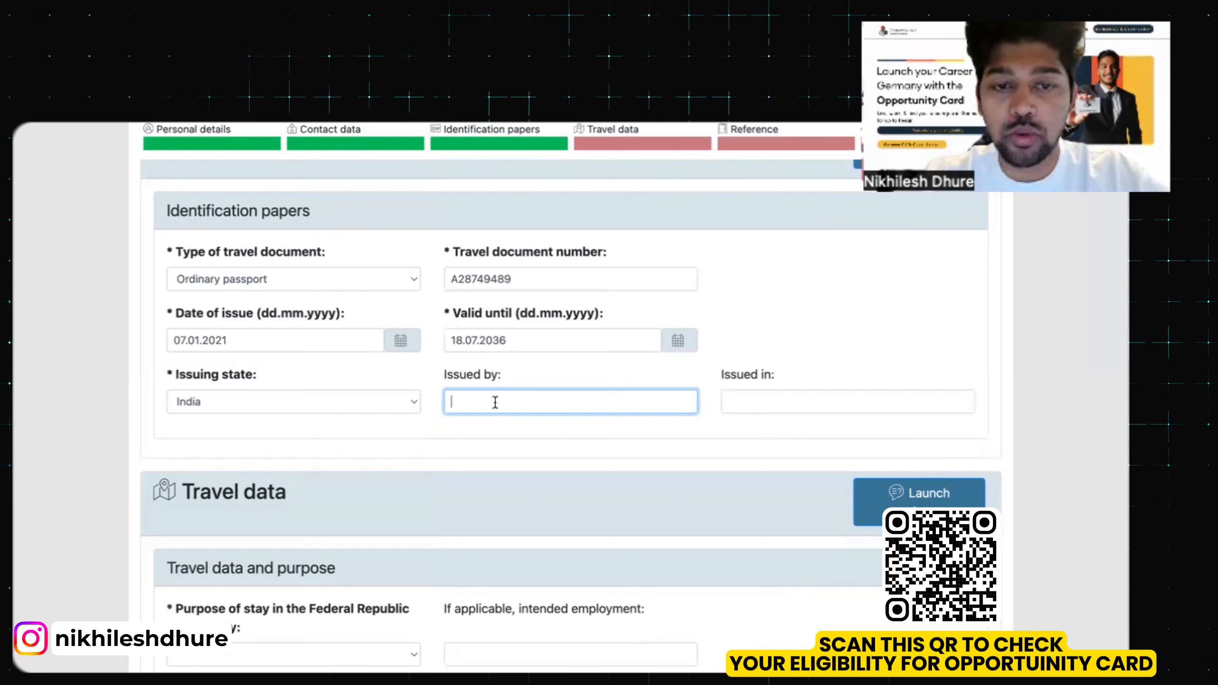
Select Employment from the Purpose of stay list in Travel data
{"action": "scroll", "coordinate": [495, 402], "scroll_direction": "down", "scroll_amount": 2}
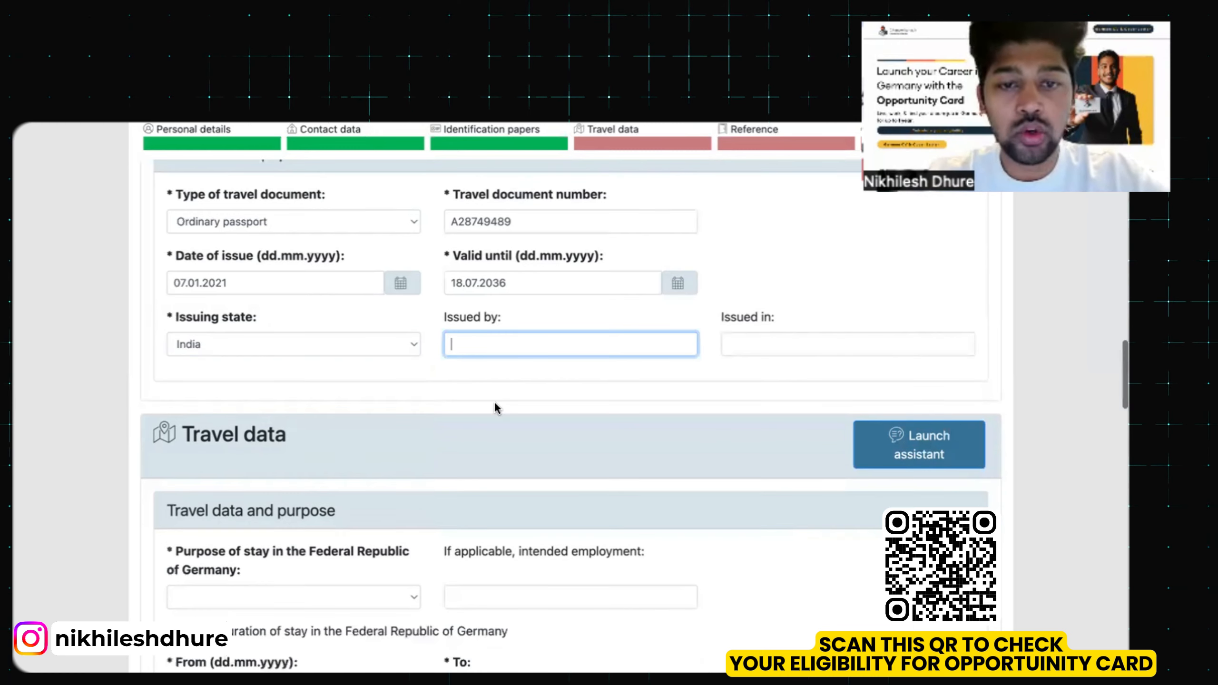
{"action": "scroll", "coordinate": [496, 405], "scroll_direction": "down", "scroll_amount": 1}
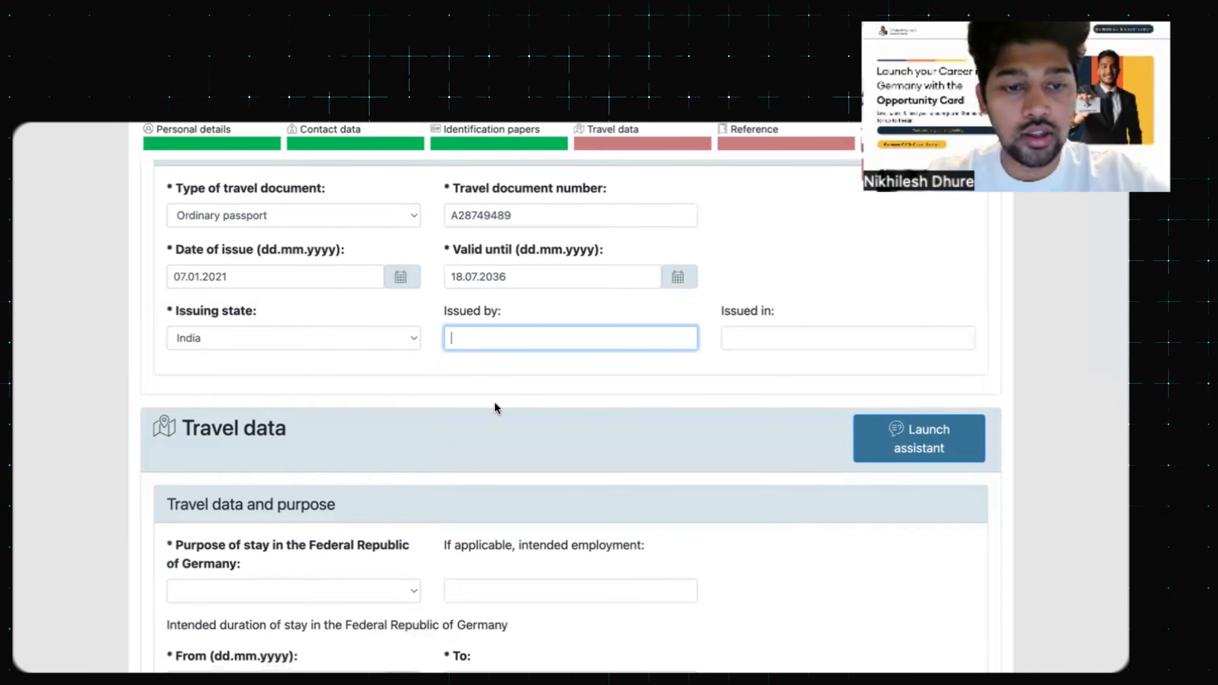
{"action": "scroll", "coordinate": [496, 406], "scroll_direction": "down", "scroll_amount": 5}
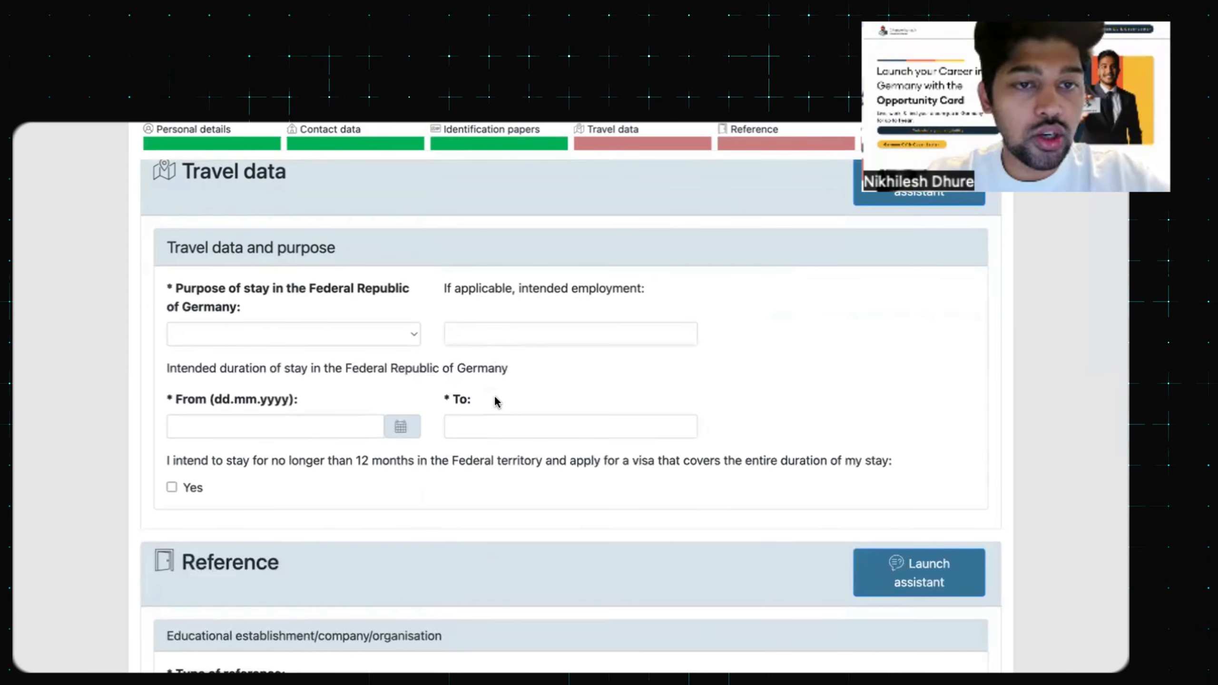
{"action": "scroll", "coordinate": [496, 403], "scroll_direction": "down", "scroll_amount": 1}
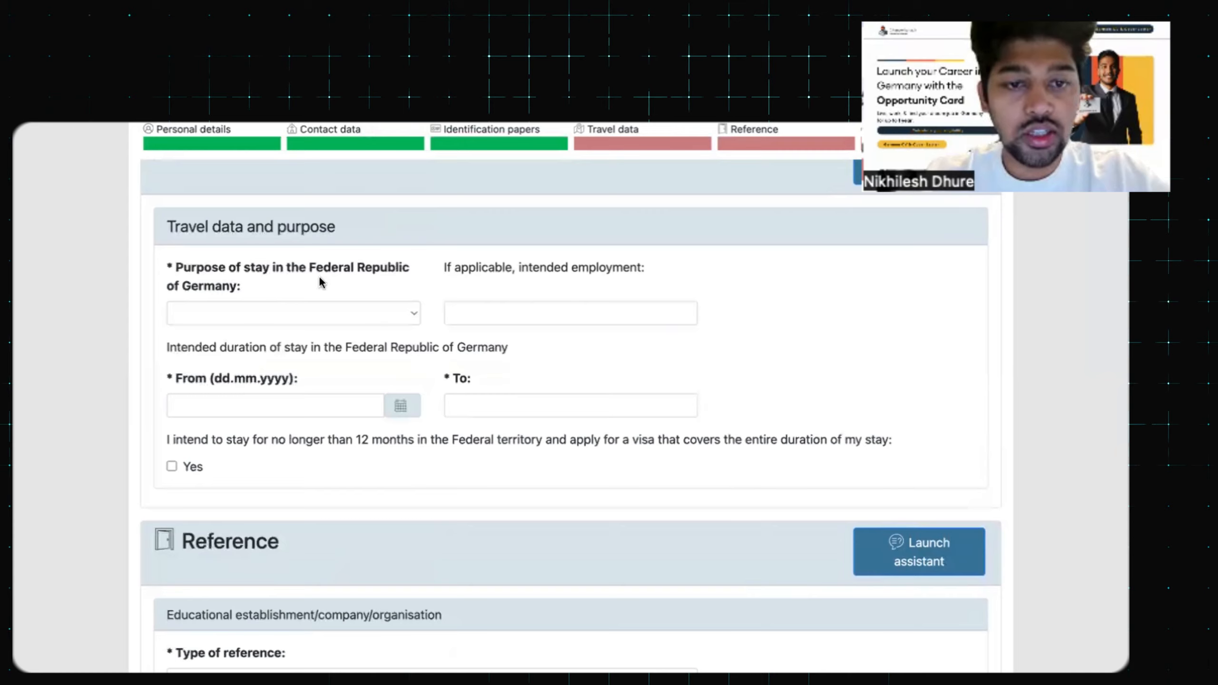
{"action": "left_click", "coordinate": [410, 323]}
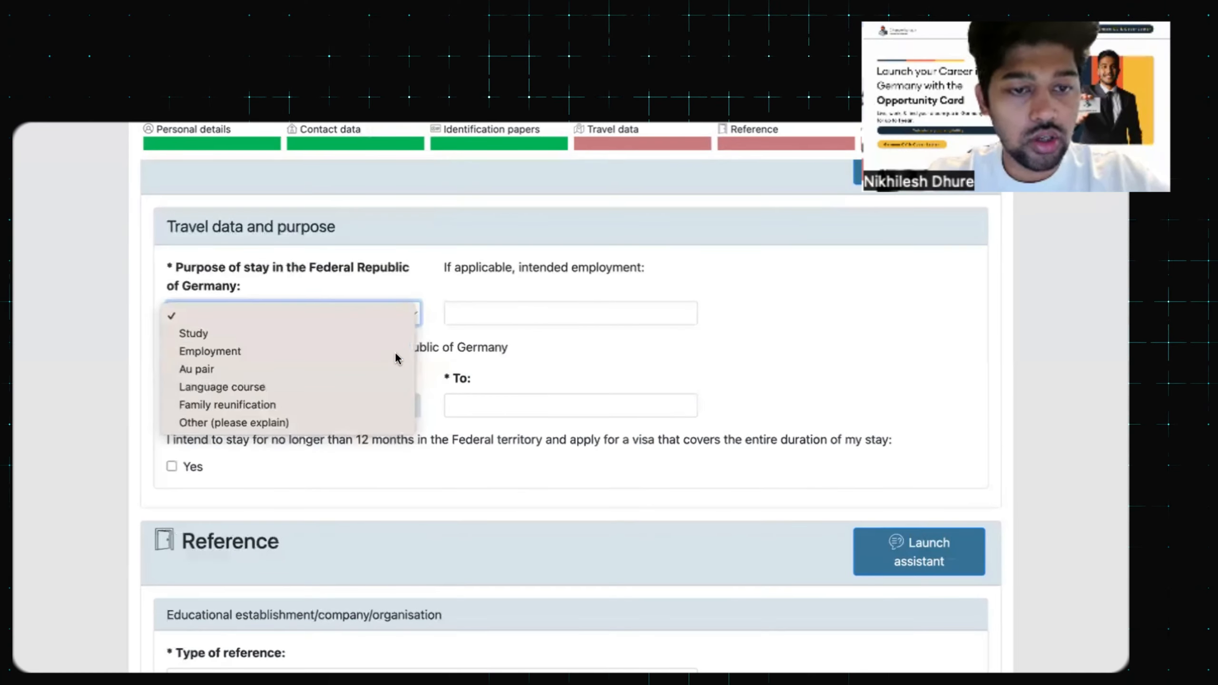
{"action": "left_click", "coordinate": [396, 357]}
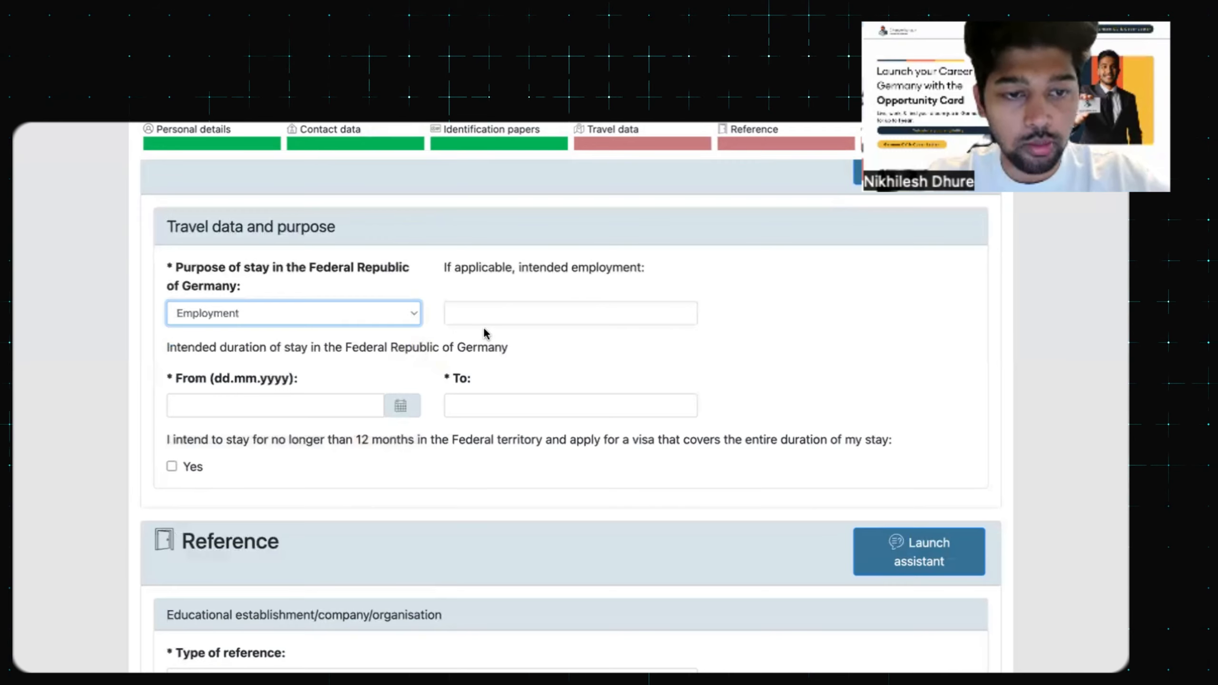
{"action": "scroll", "coordinate": [485, 331], "scroll_direction": "down", "scroll_amount": 1}
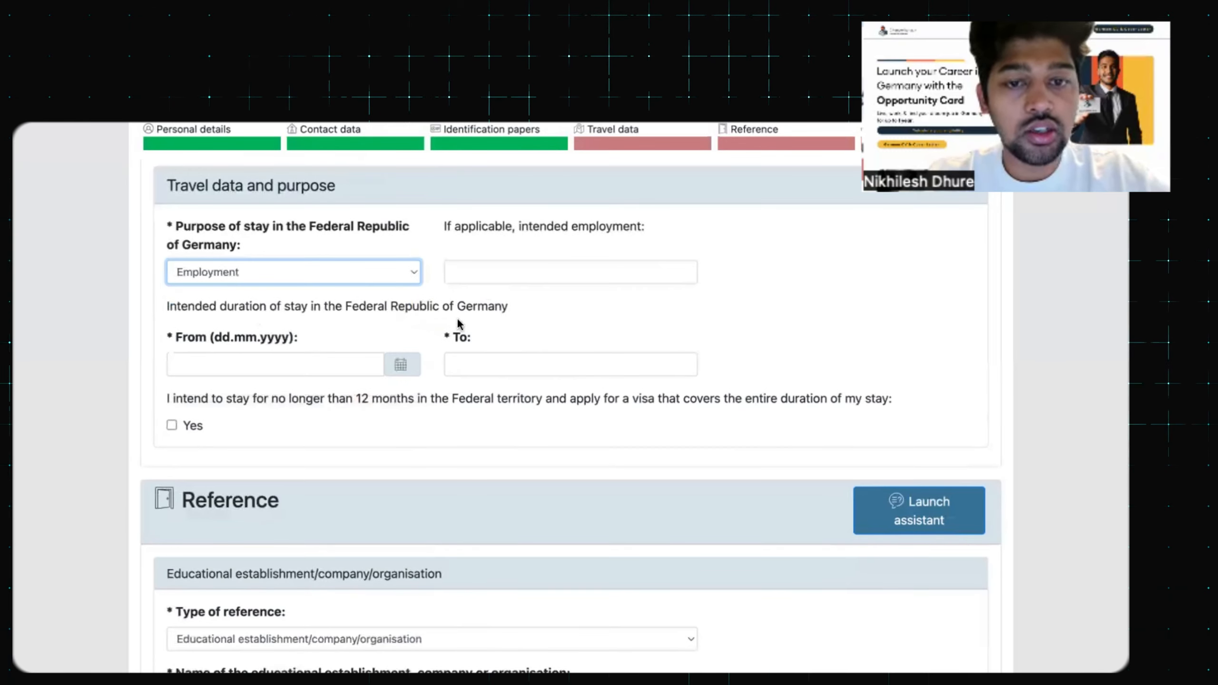
Set the stay start to 01.08.2024, type 1.07.2025 as end date, and tick the 12-month Yes box
{"action": "left_click", "coordinate": [401, 365]}
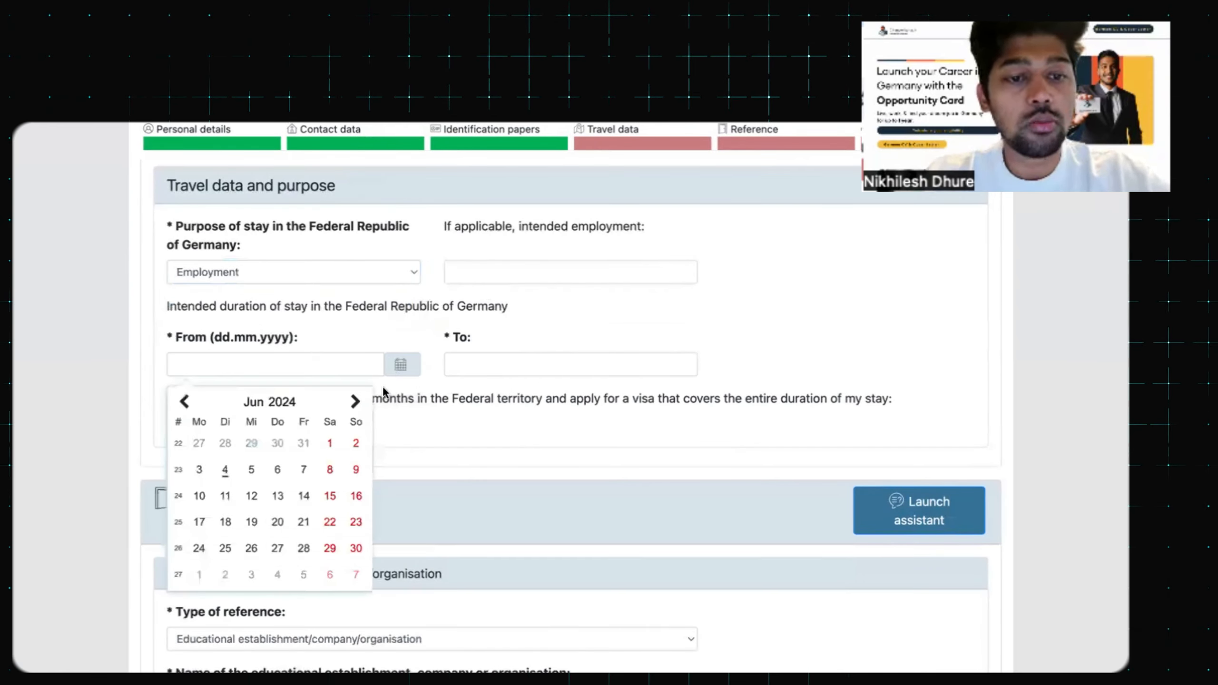
{"action": "left_click", "coordinate": [355, 401]}
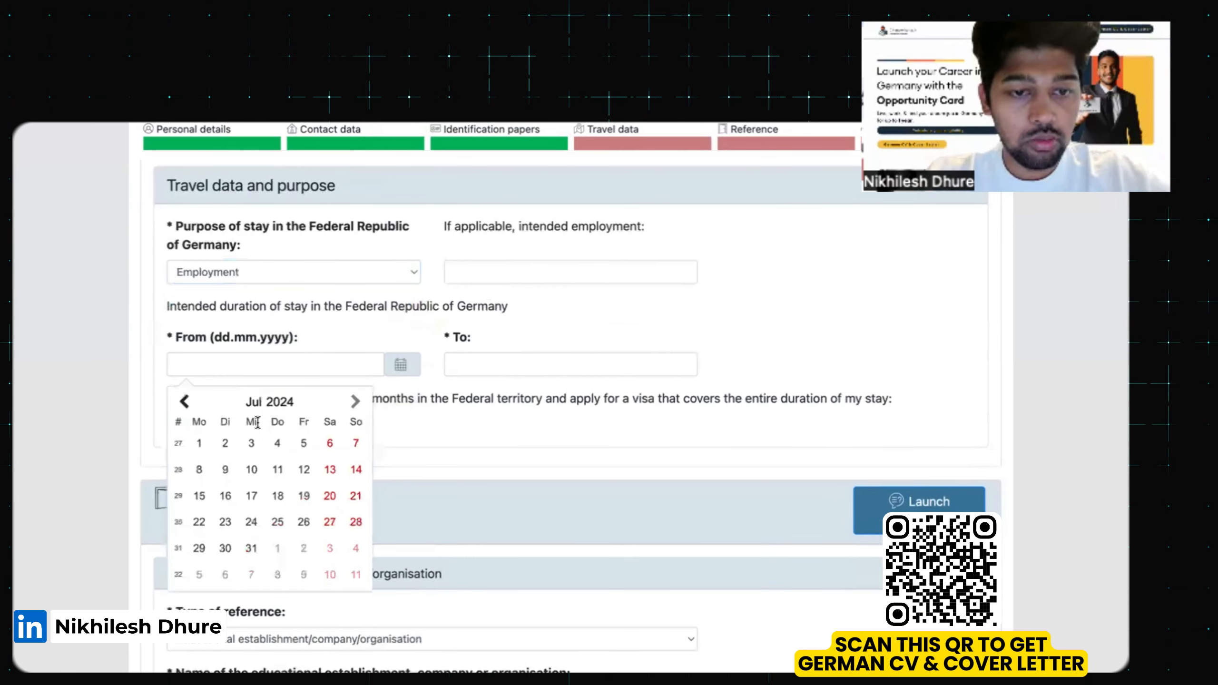
{"action": "left_click", "coordinate": [185, 403]}
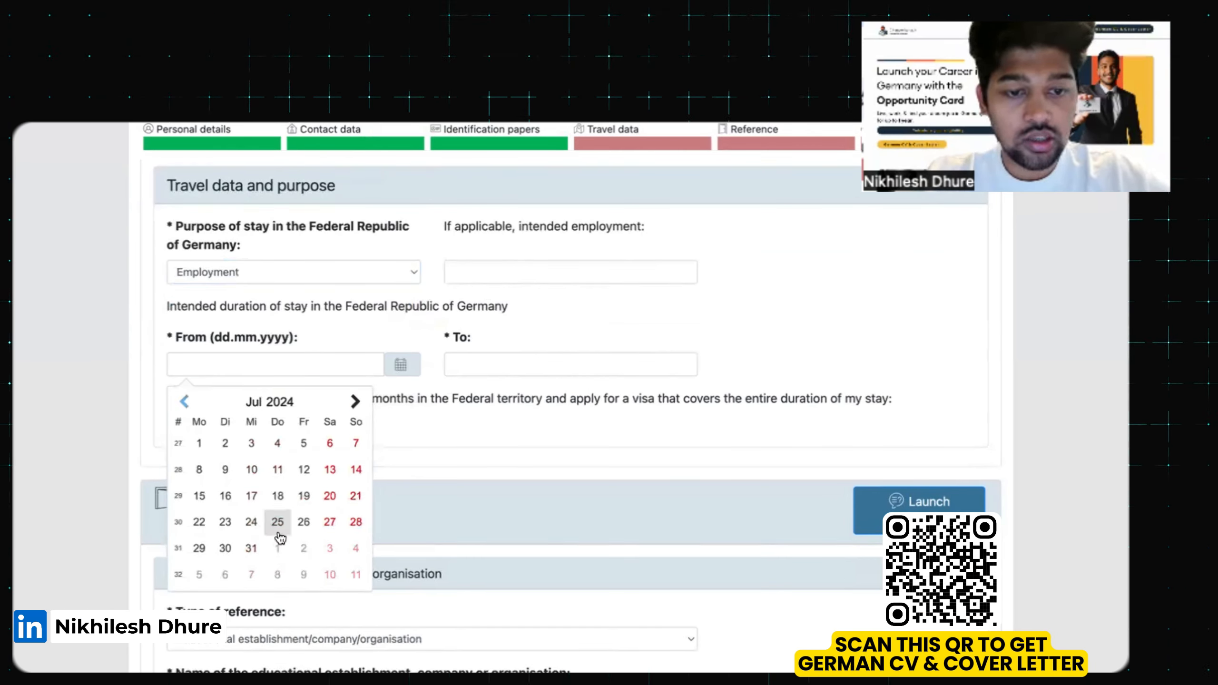
{"action": "left_click", "coordinate": [355, 402]}
{"action": "left_click", "coordinate": [278, 443]}
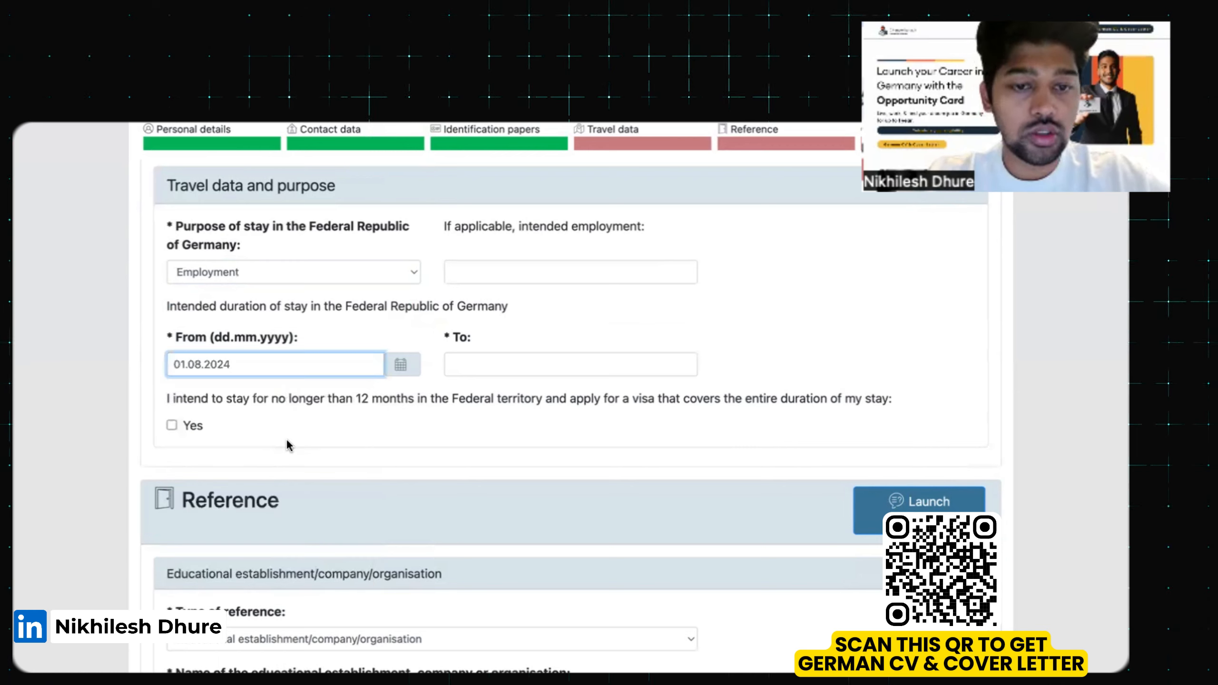
{"action": "left_click", "coordinate": [577, 363]}
{"action": "type", "text": "1."}
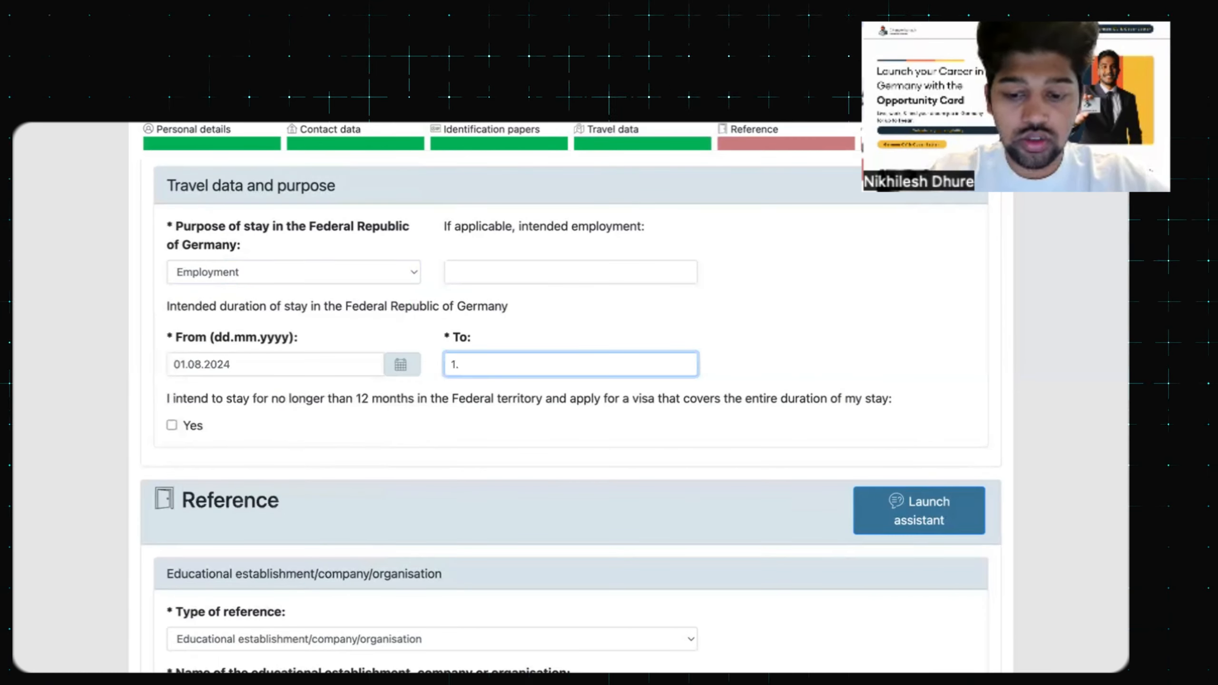
{"action": "type", "text": "07.20"}
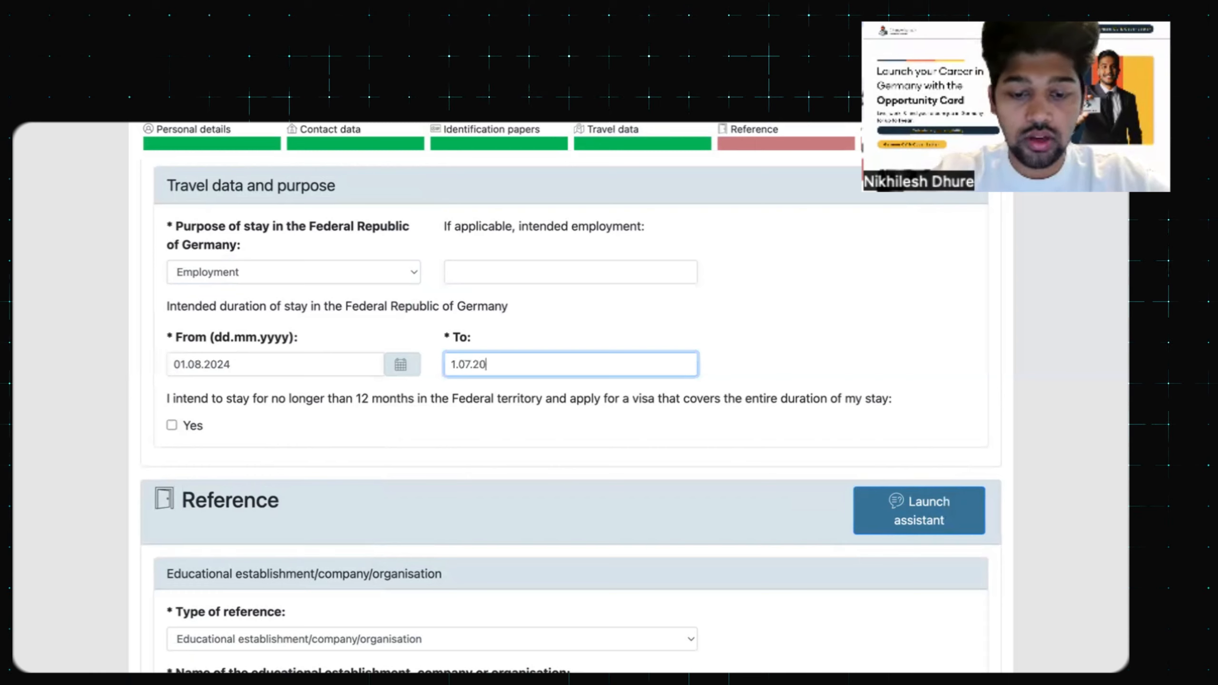
{"action": "type", "text": "25"}
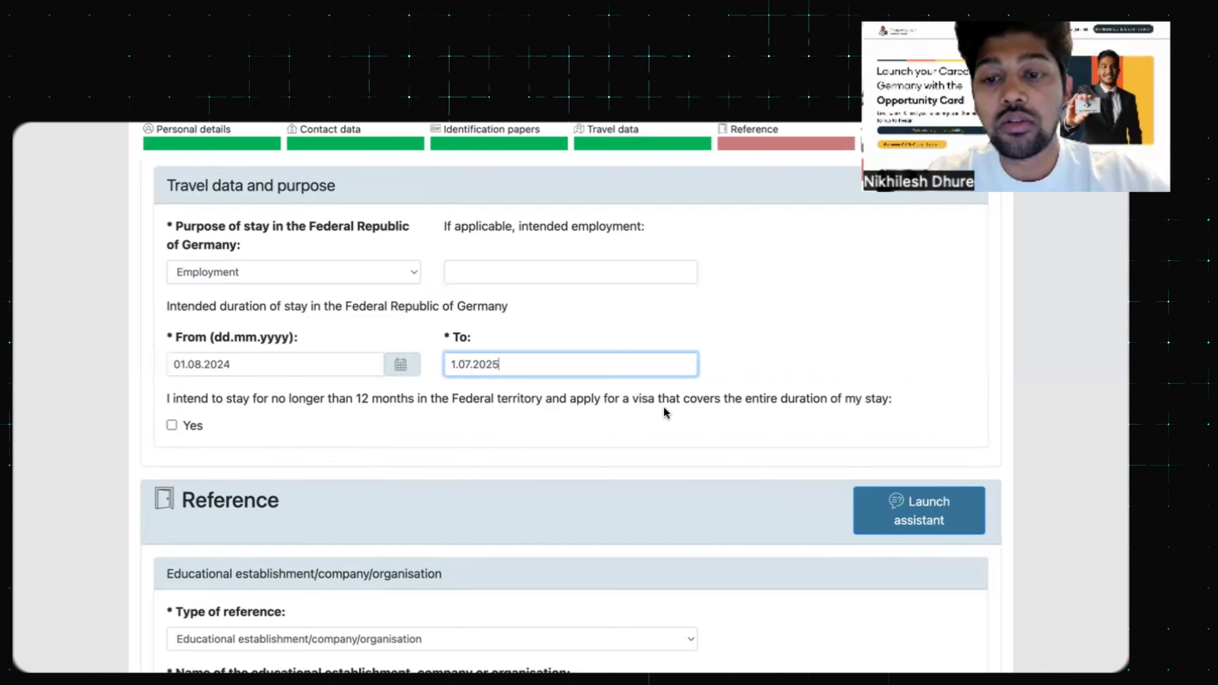
{"action": "left_click", "coordinate": [172, 425]}
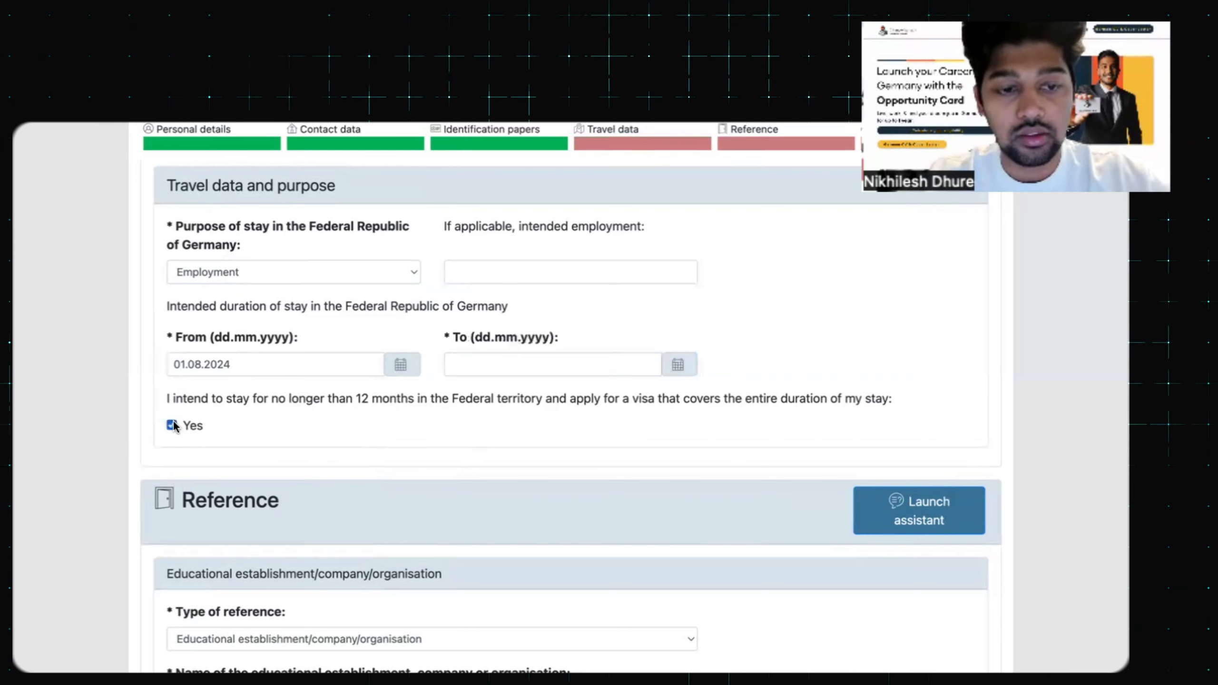
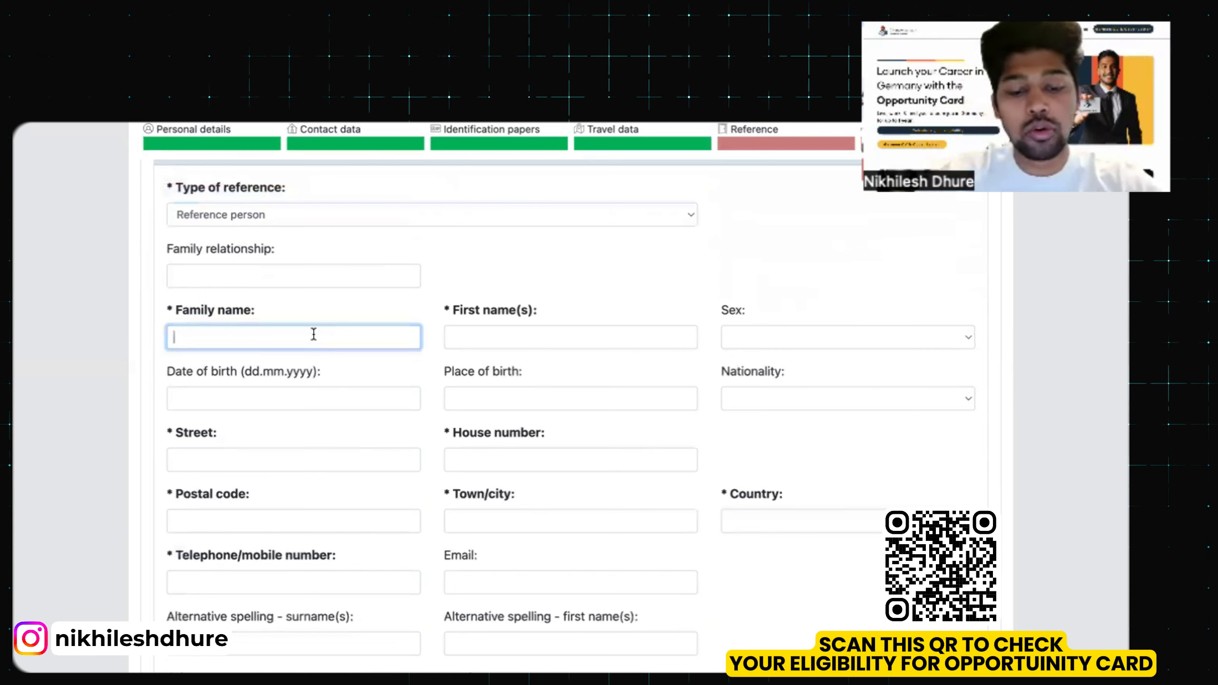
Enter the reference person's family name and first name, and set the sex to Male
{"action": "key", "text": "Tab"}
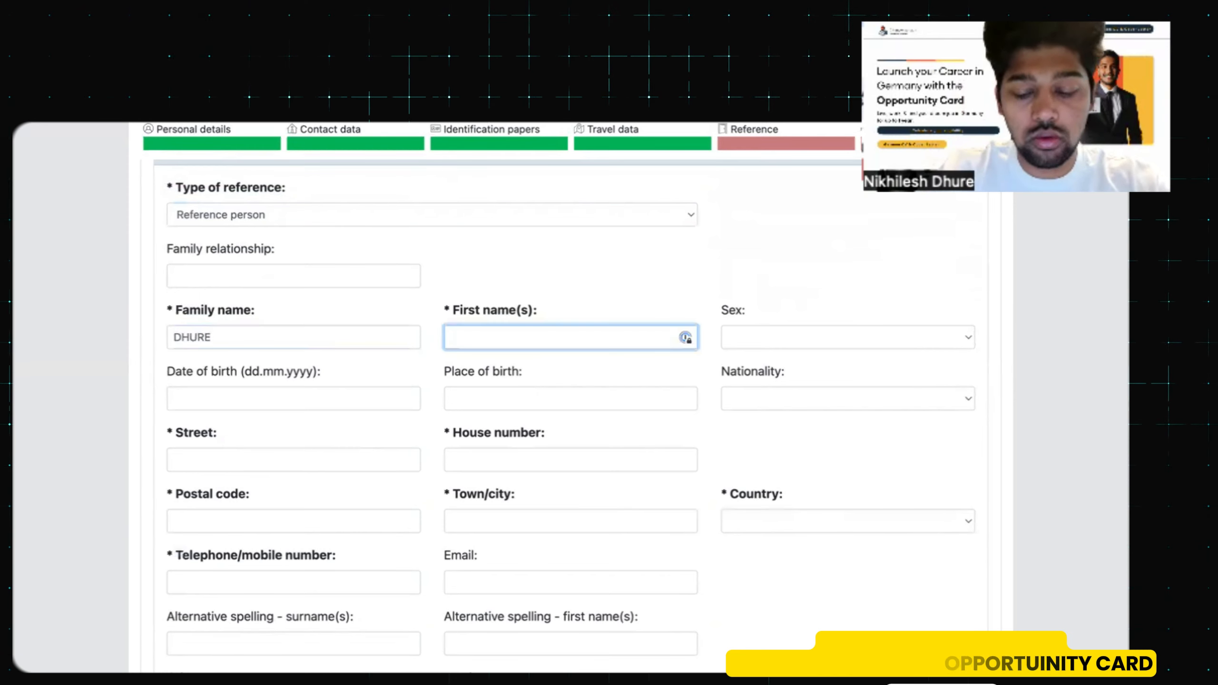
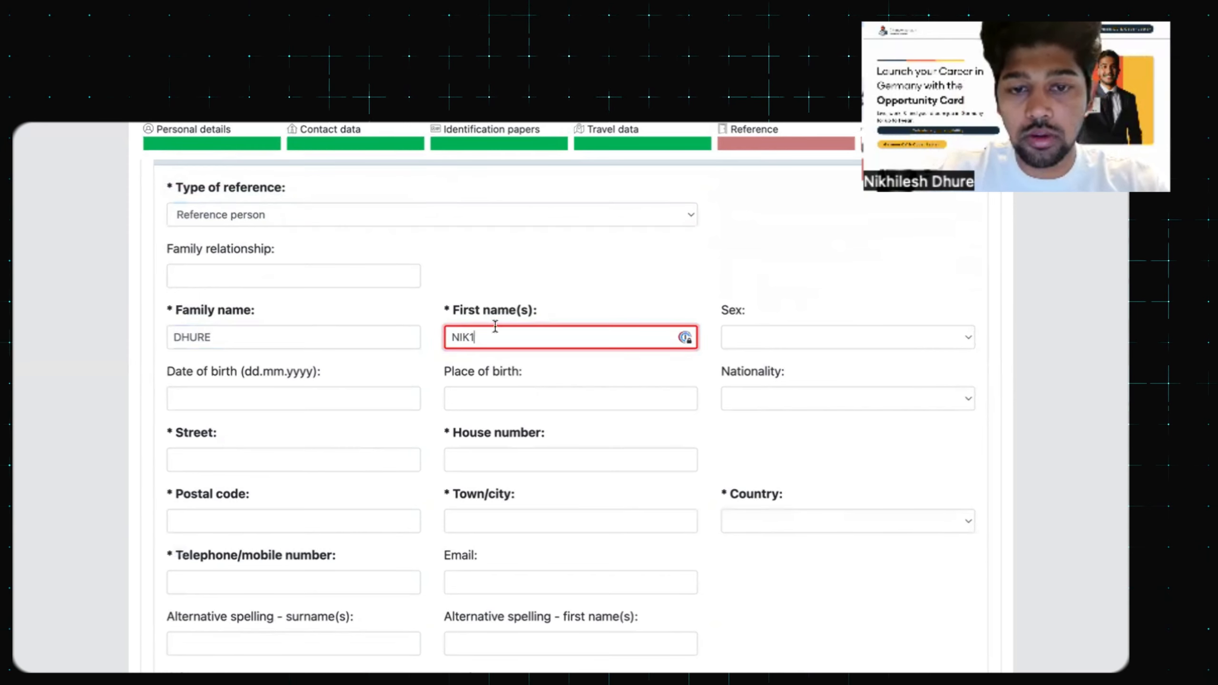
{"action": "key", "text": "Tab"}
{"action": "key", "text": "m"}
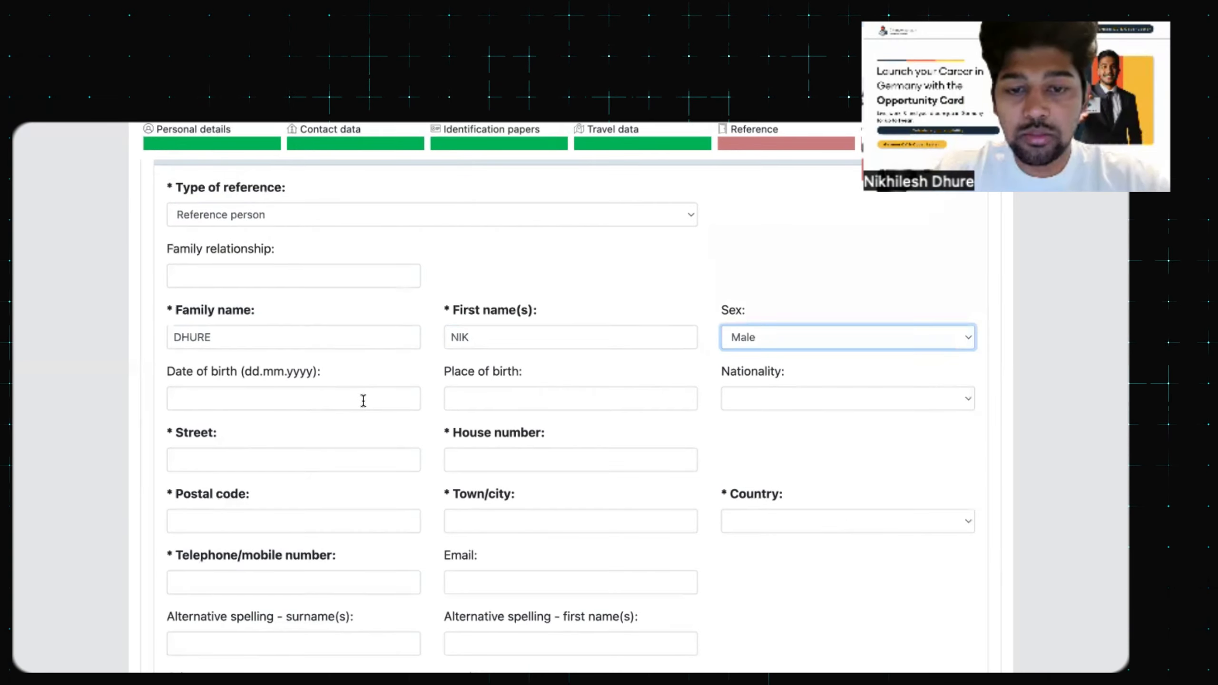
Enter the reference address: street BERLIN, number 2, postal code 19982, BERLIN, Germany
{"action": "scroll", "coordinate": [362, 399], "scroll_direction": "down", "scroll_amount": 2}
{"action": "left_click", "coordinate": [375, 409]}
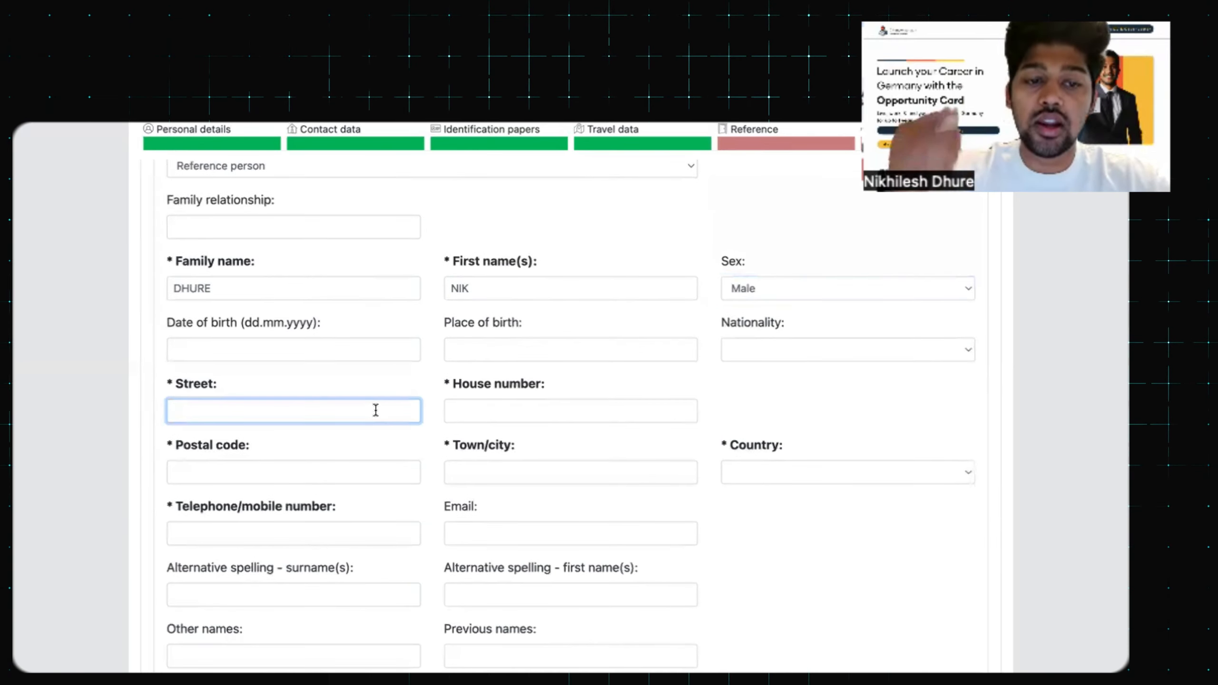
{"action": "type", "text": "BERLIN"}
{"action": "key", "text": "Tab"}
{"action": "type", "text": "2"}
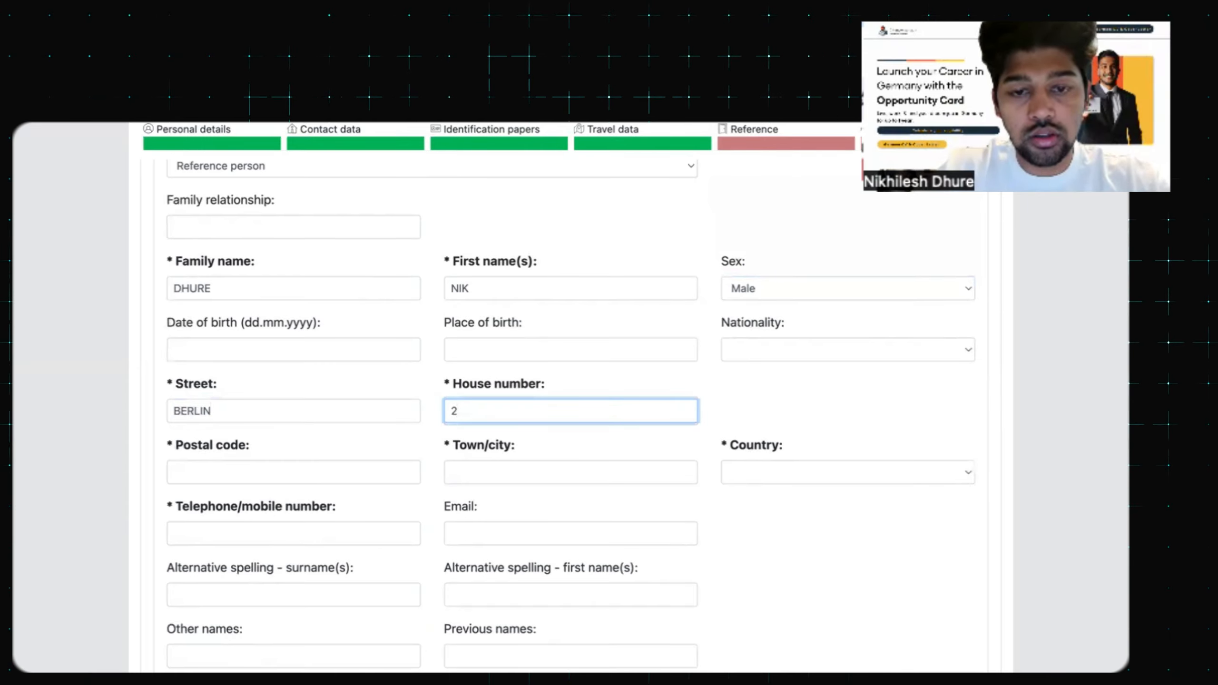
{"action": "left_click", "coordinate": [312, 476]}
{"action": "type", "text": "19982"}
{"action": "left_click", "coordinate": [606, 475]}
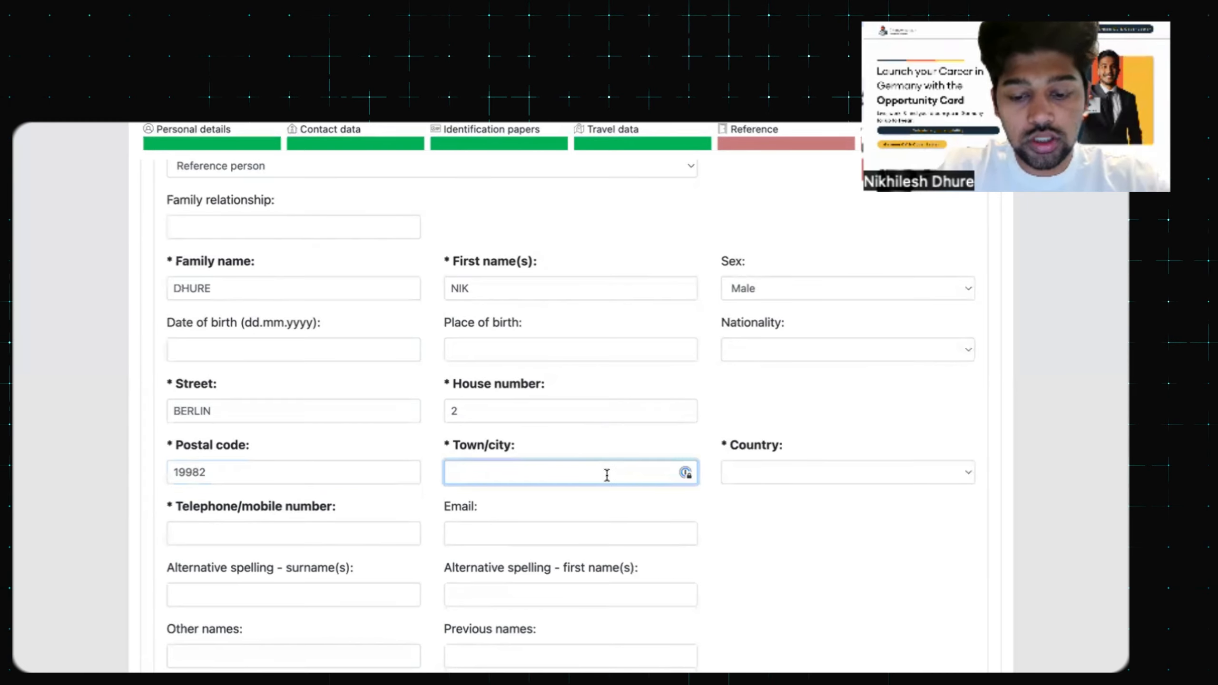
{"action": "type", "text": "BERLIN"}
{"action": "left_click", "coordinate": [878, 468]}
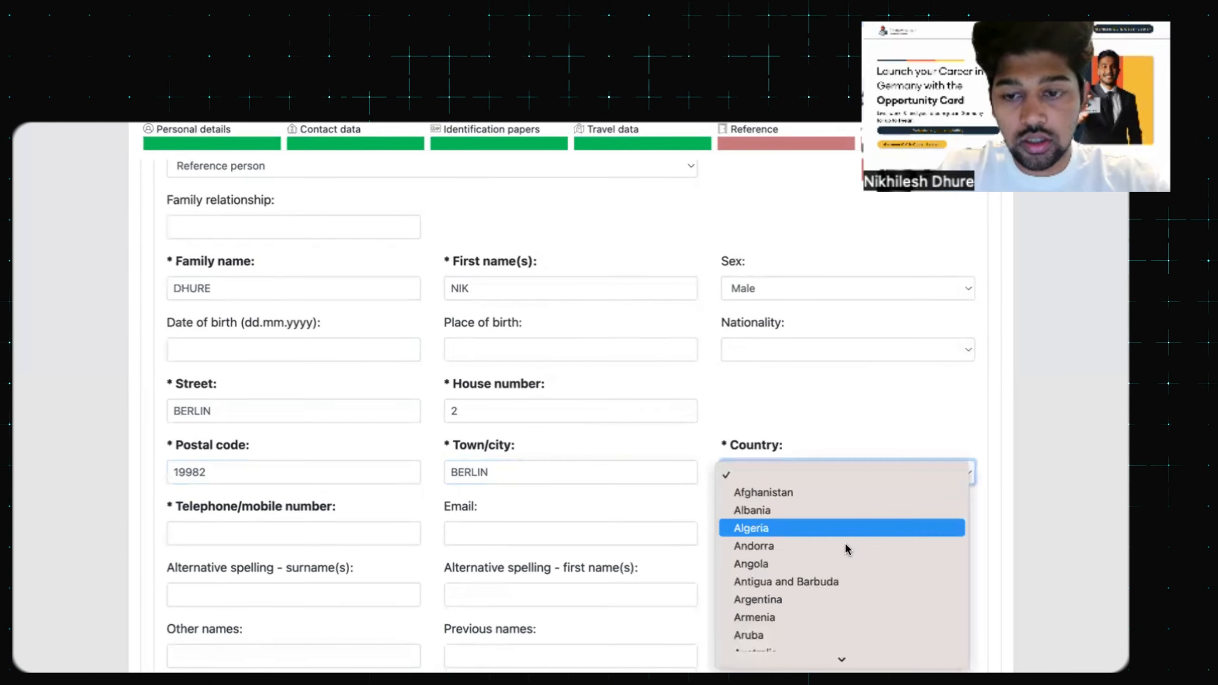
{"action": "type", "text": "ger"}
{"action": "key", "text": "Return"}
Enter the reference person's phone number
{"action": "scroll", "coordinate": [364, 433], "scroll_direction": "down", "scroll_amount": 3}
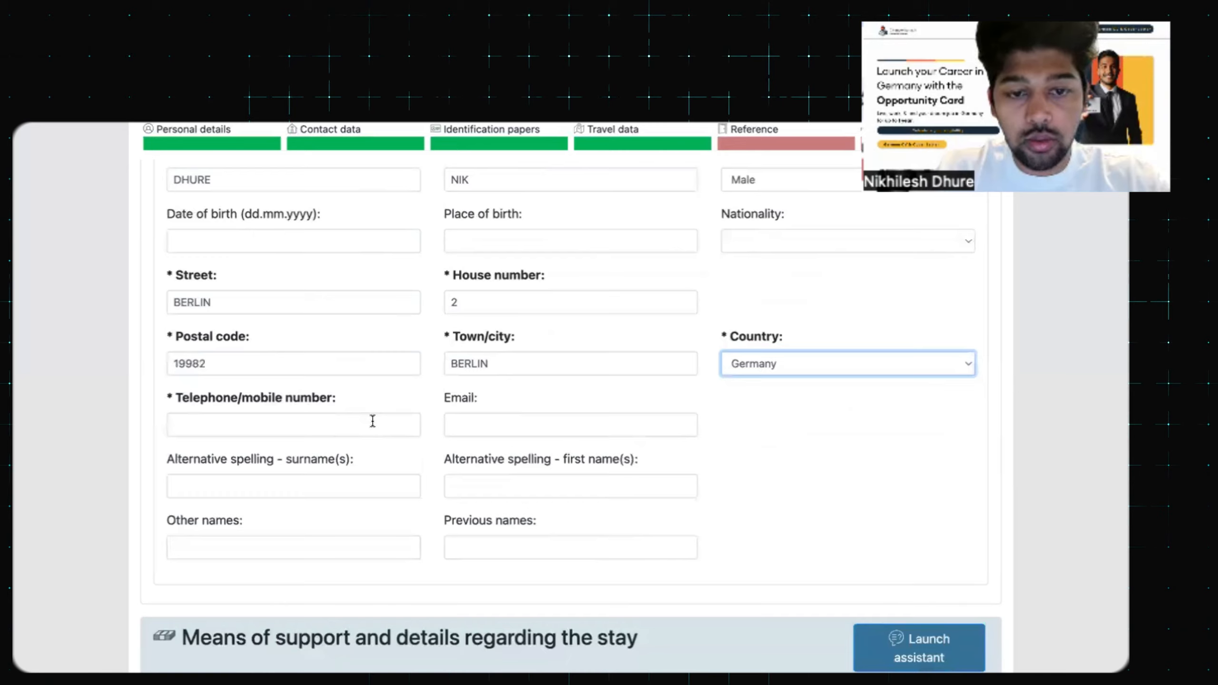
{"action": "left_click", "coordinate": [372, 421]}
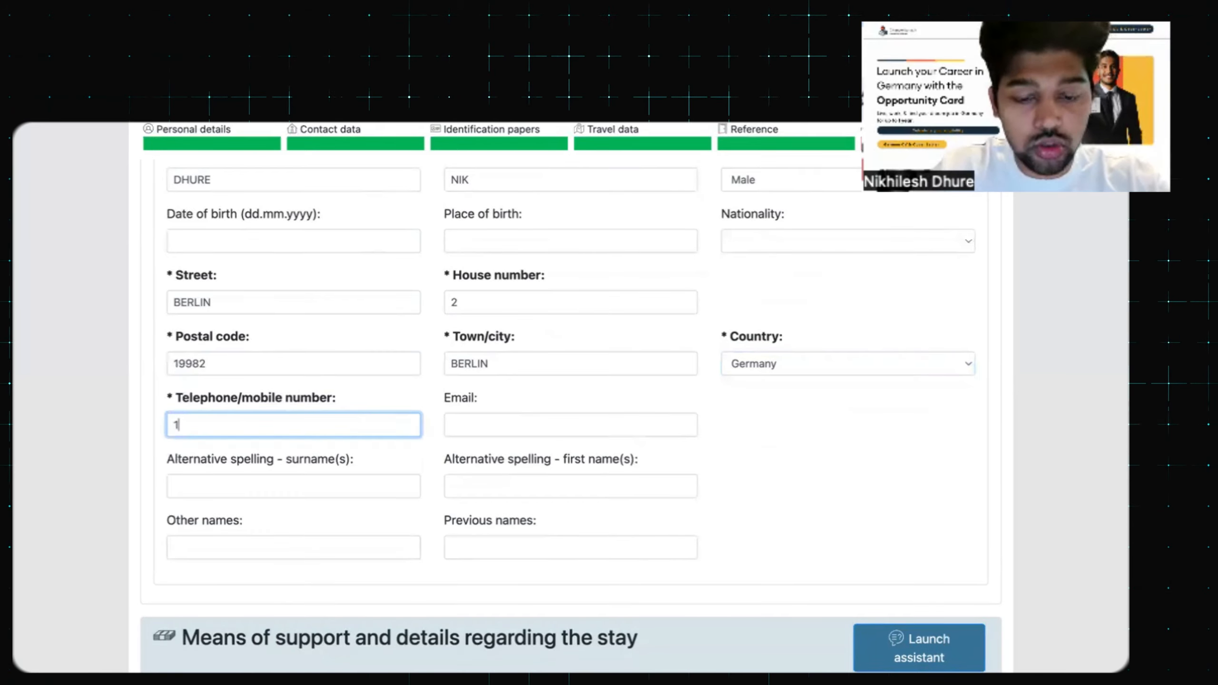
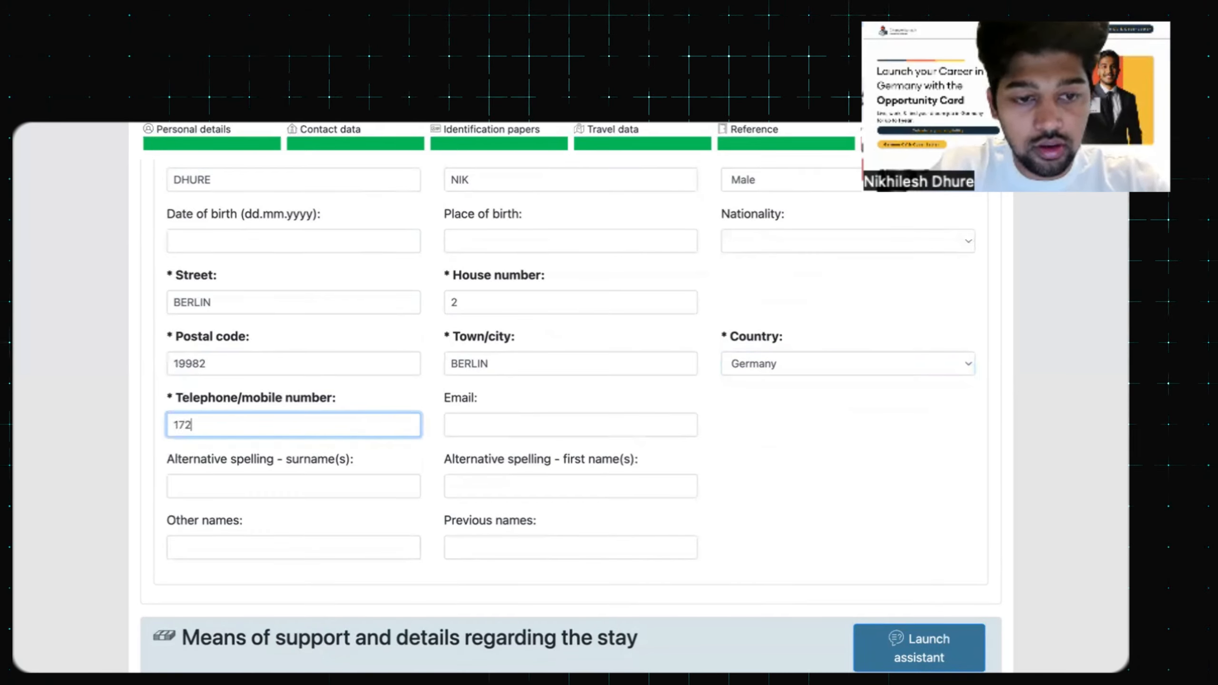
{"action": "scroll", "coordinate": [426, 446], "scroll_direction": "down", "scroll_amount": 2}
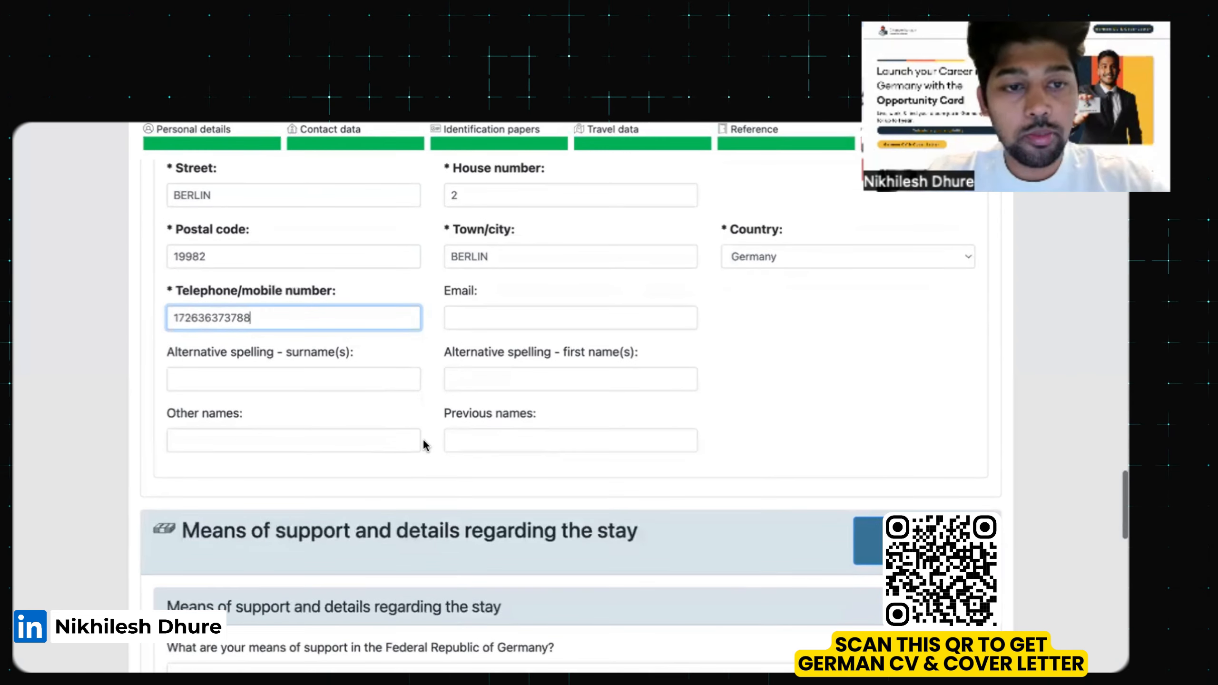
Type BLOCKED ACCOUNT into the means-of-support field
{"action": "scroll", "coordinate": [425, 446], "scroll_direction": "up", "scroll_amount": 5}
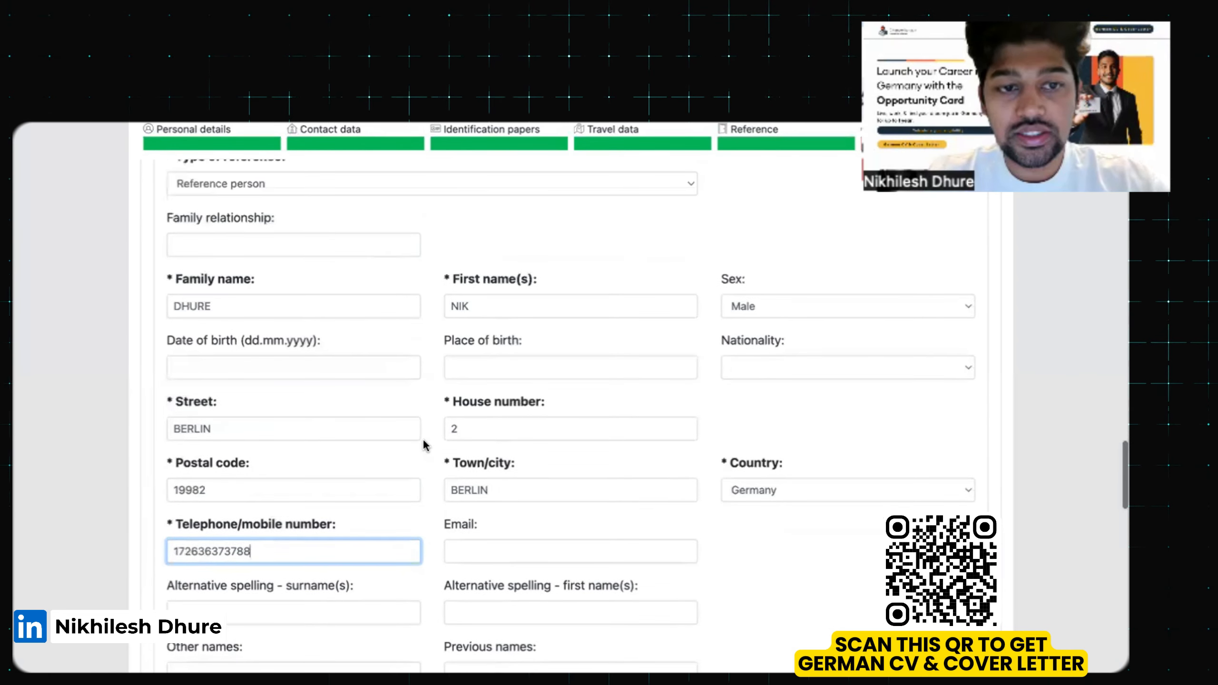
{"action": "scroll", "coordinate": [424, 446], "scroll_direction": "up", "scroll_amount": 2}
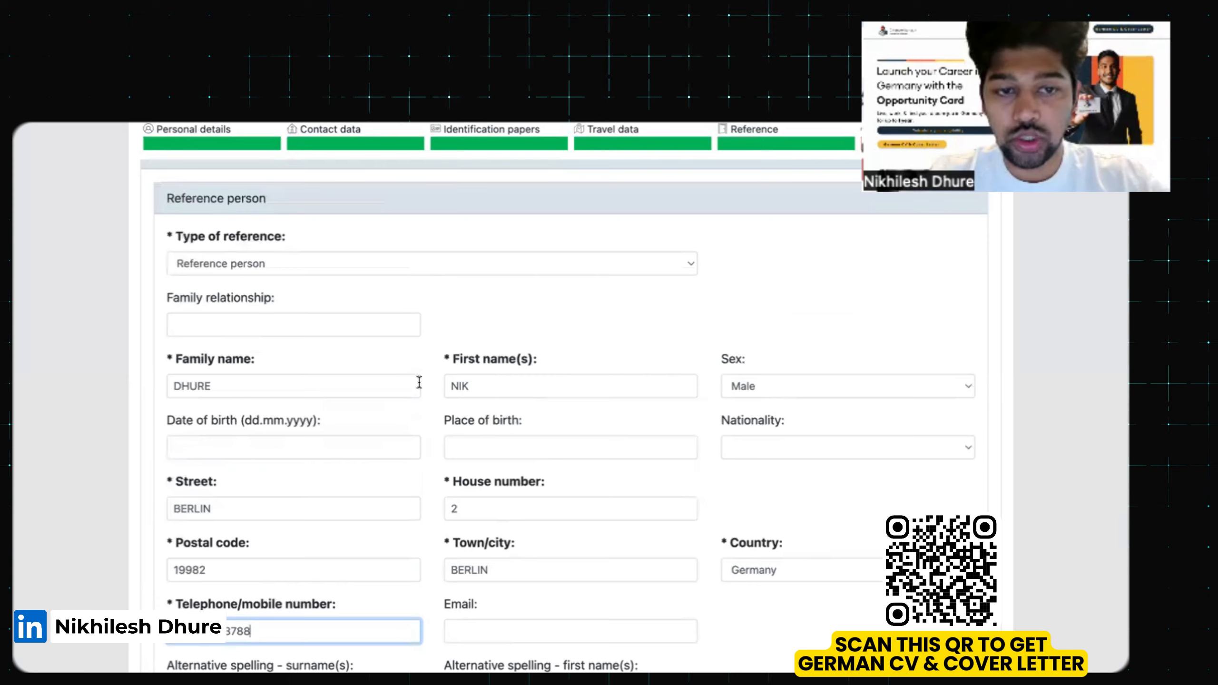
{"action": "scroll", "coordinate": [419, 383], "scroll_direction": "down", "scroll_amount": 1}
{"action": "scroll", "coordinate": [421, 389], "scroll_direction": "down", "scroll_amount": 10}
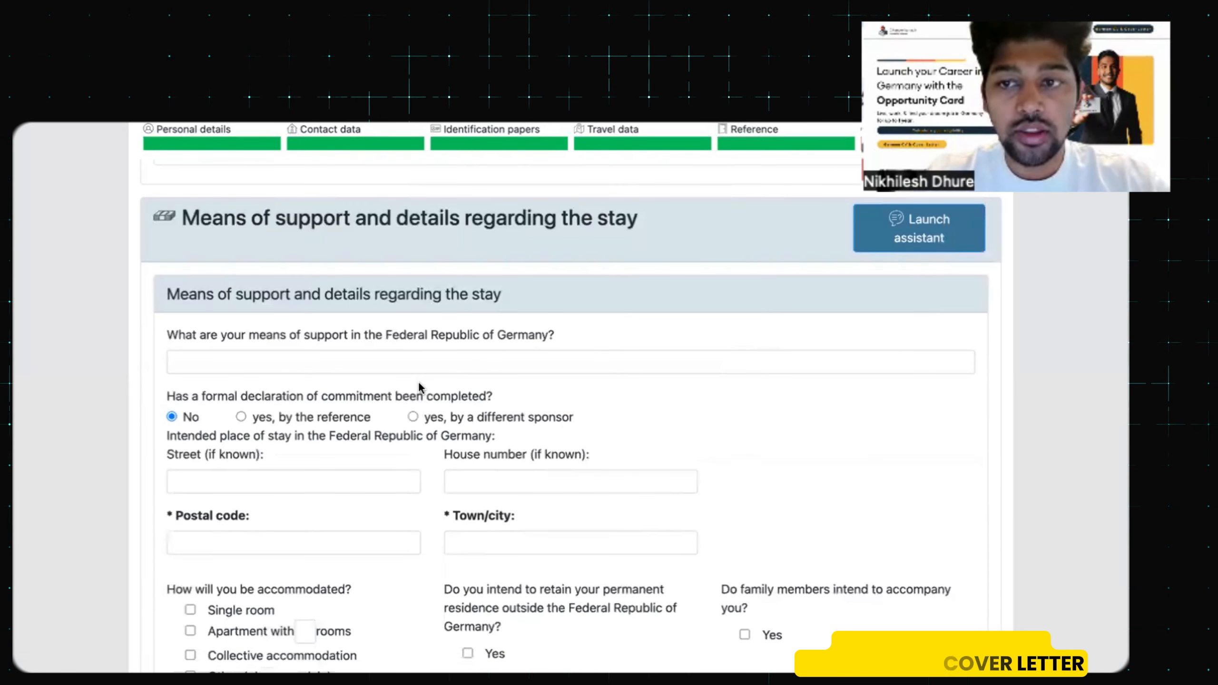
{"action": "scroll", "coordinate": [419, 387], "scroll_direction": "up", "scroll_amount": 1}
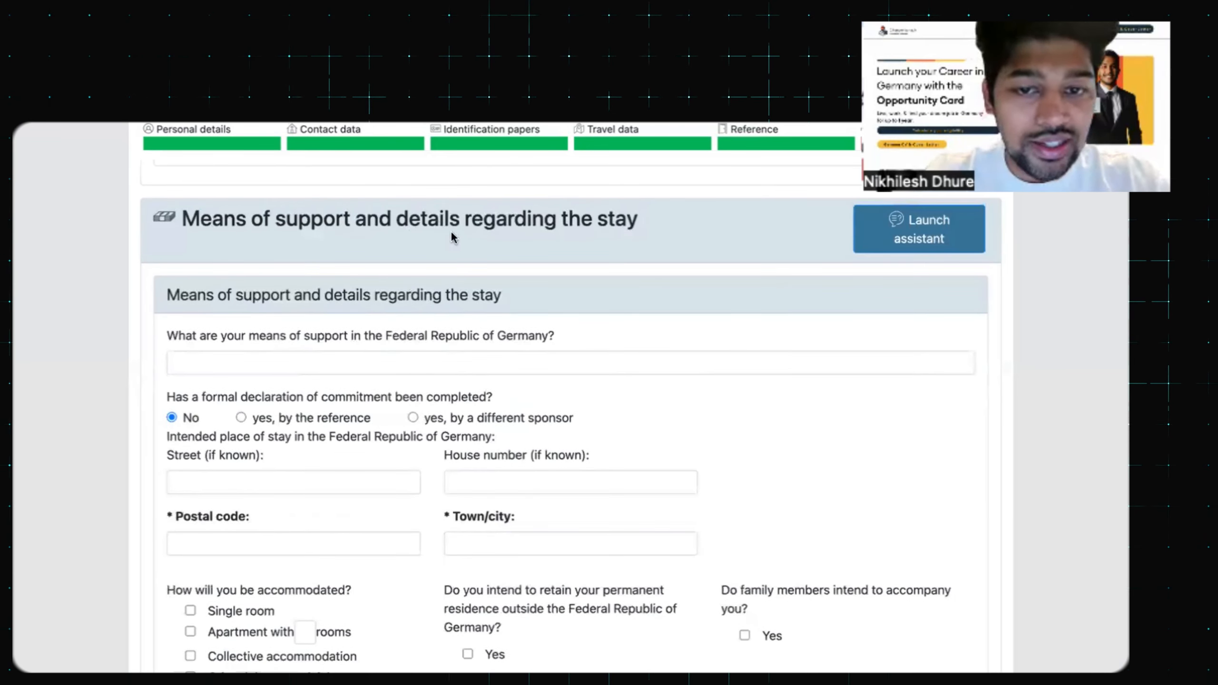
{"action": "scroll", "coordinate": [451, 231], "scroll_direction": "down", "scroll_amount": 3}
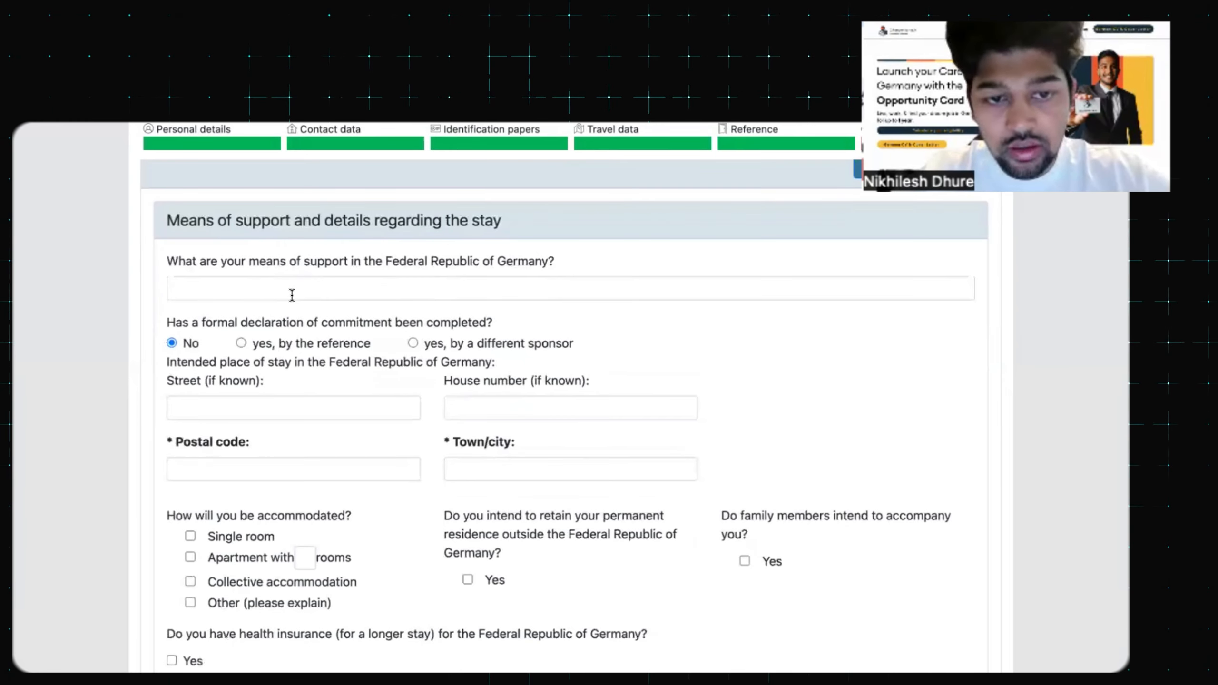
{"action": "left_click", "coordinate": [291, 294]}
{"action": "type", "text": "B"}
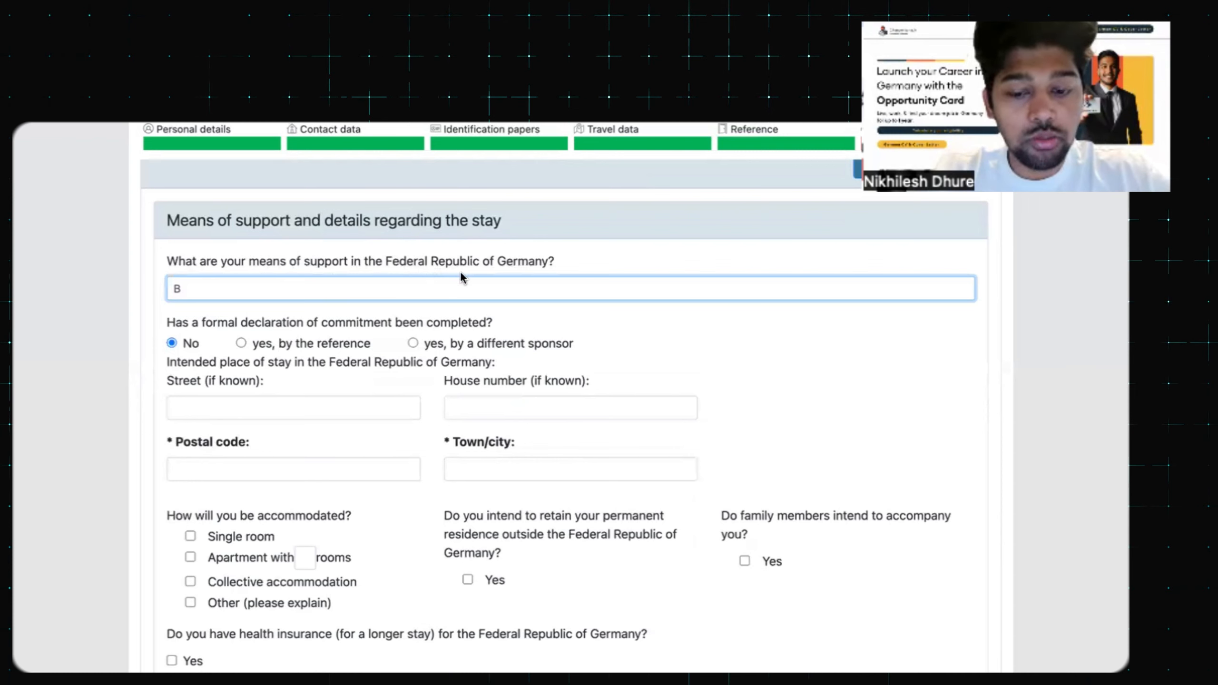
{"action": "type", "text": "LOCKED ACCO"}
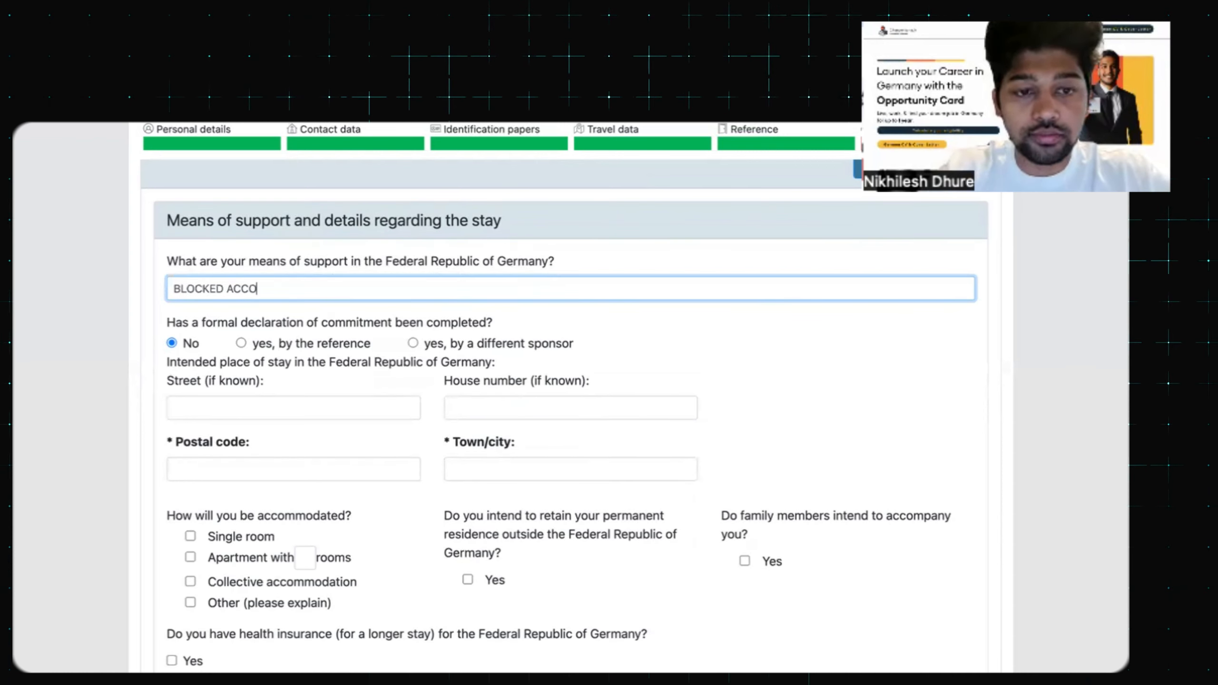
{"action": "type", "text": "UNT"}
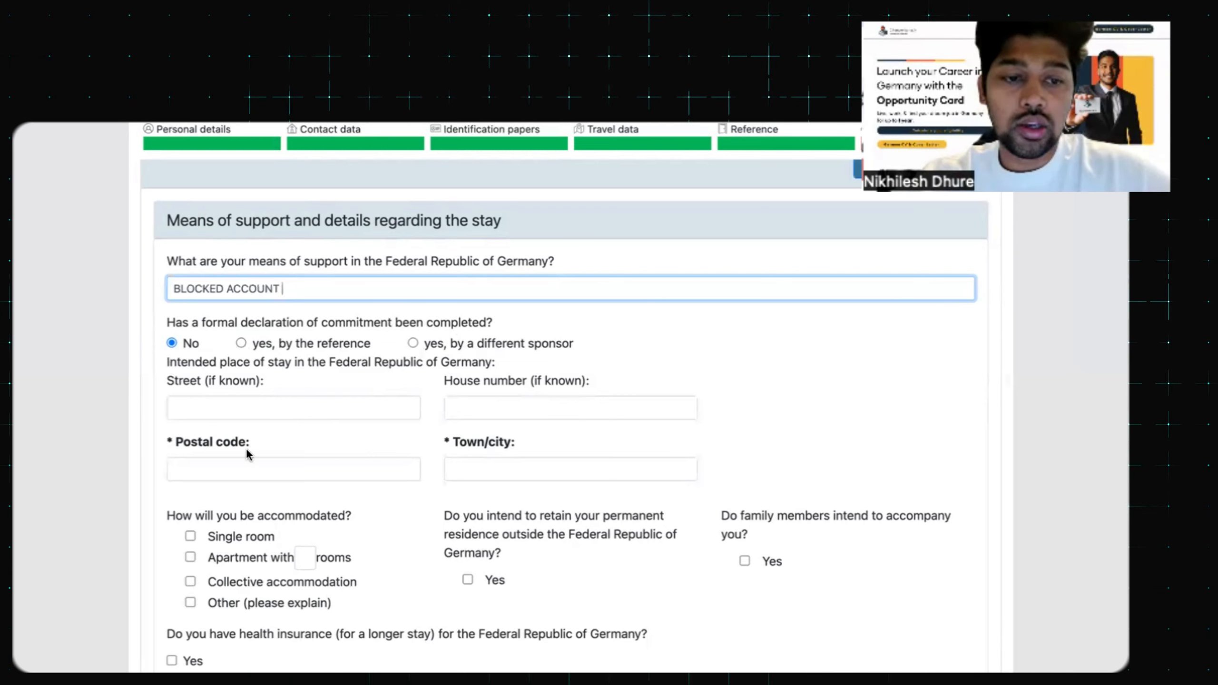
{"action": "scroll", "coordinate": [249, 456], "scroll_direction": "down", "scroll_amount": 2}
Set the intended stay's postal code to 10826 and town to BERLIN
{"action": "left_click", "coordinate": [248, 409]}
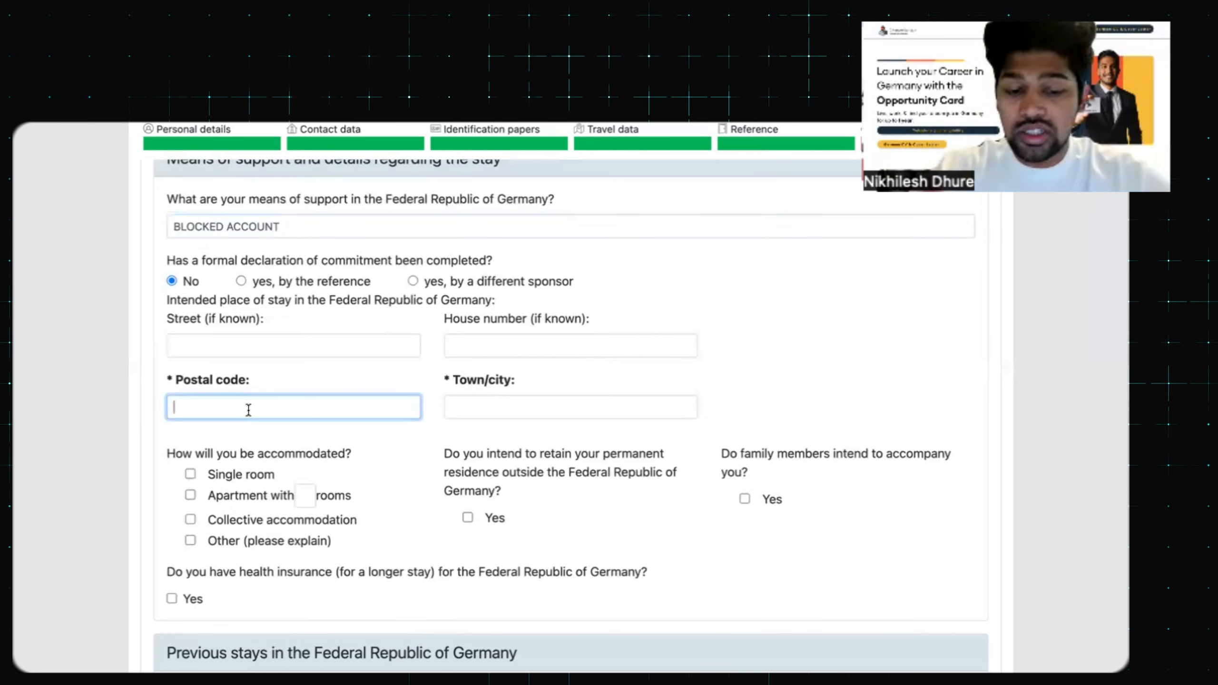
{"action": "type", "text": "10"}
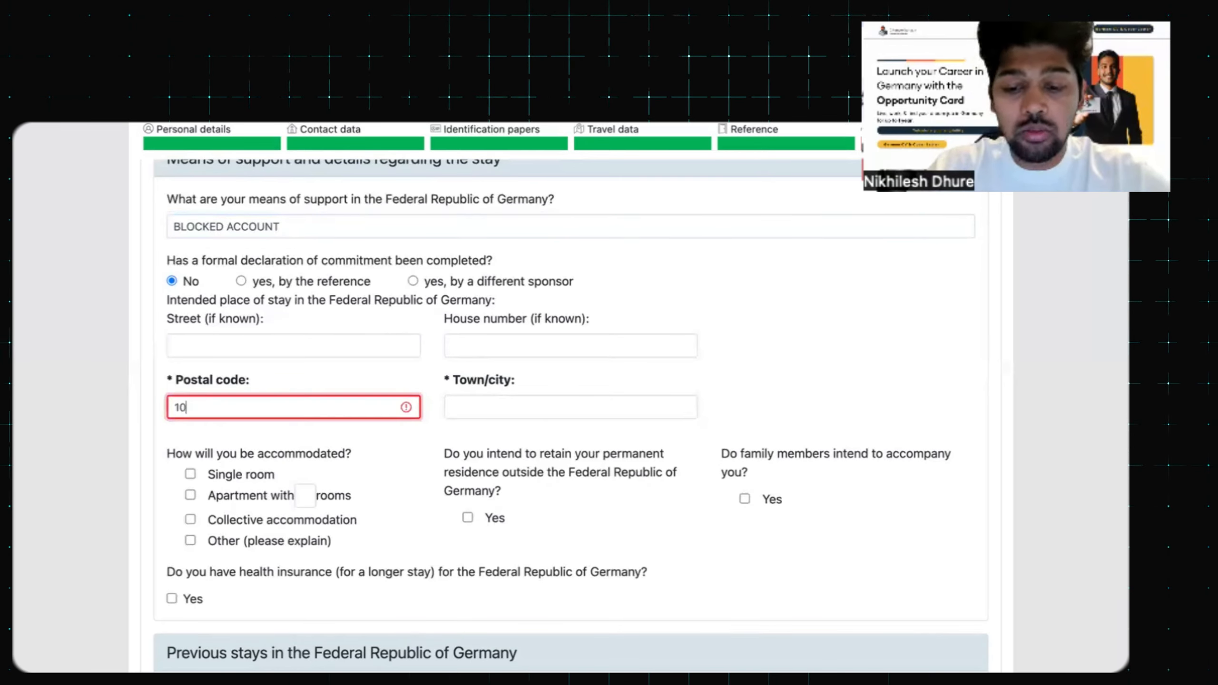
{"action": "type", "text": "826"}
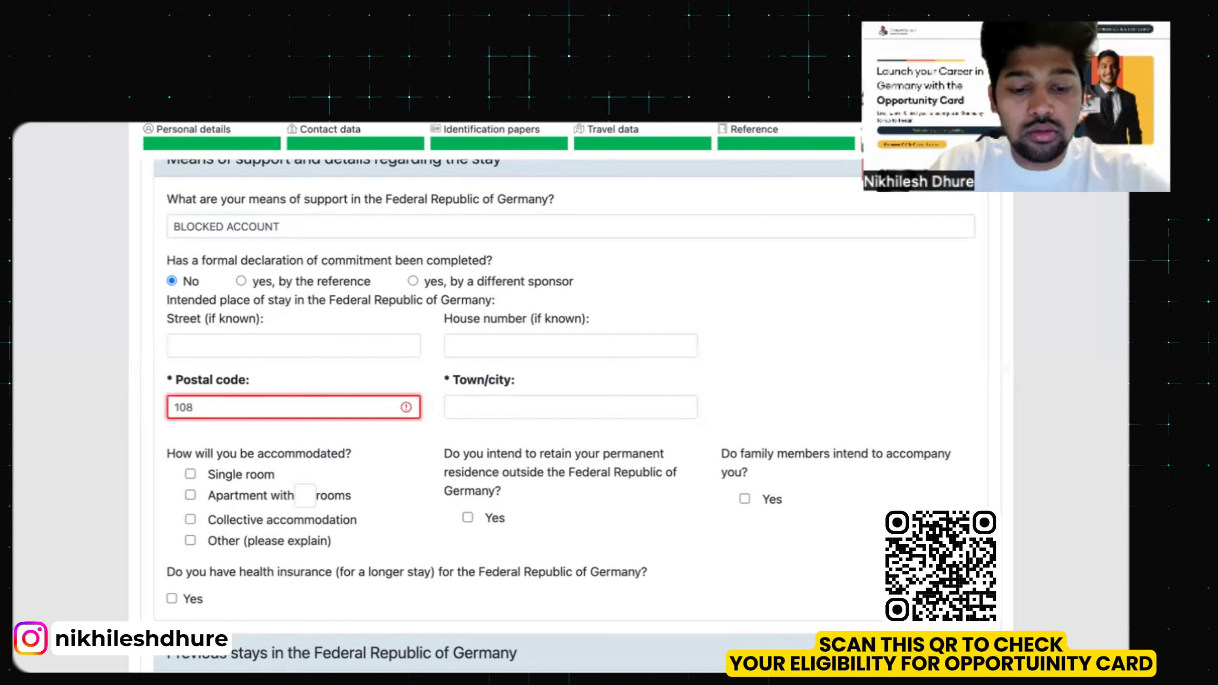
{"action": "left_click", "coordinate": [450, 406]}
{"action": "type", "text": "BERLIN"}
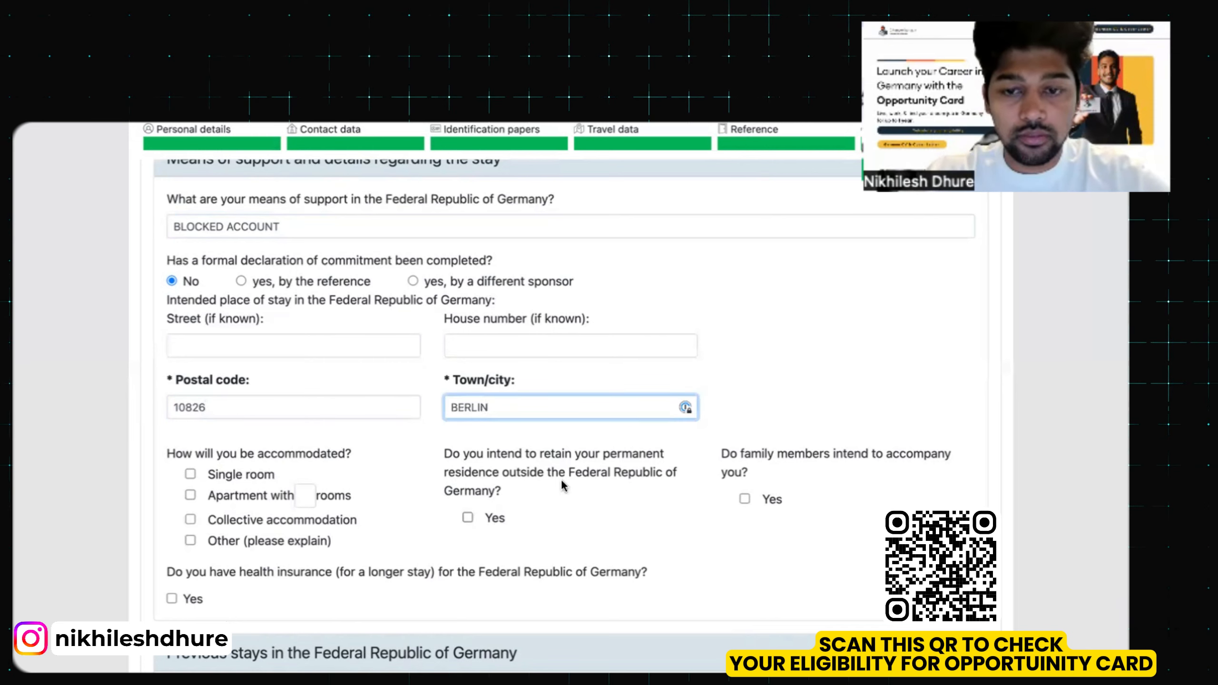
{"action": "scroll", "coordinate": [491, 379], "scroll_direction": "down", "scroll_amount": 3}
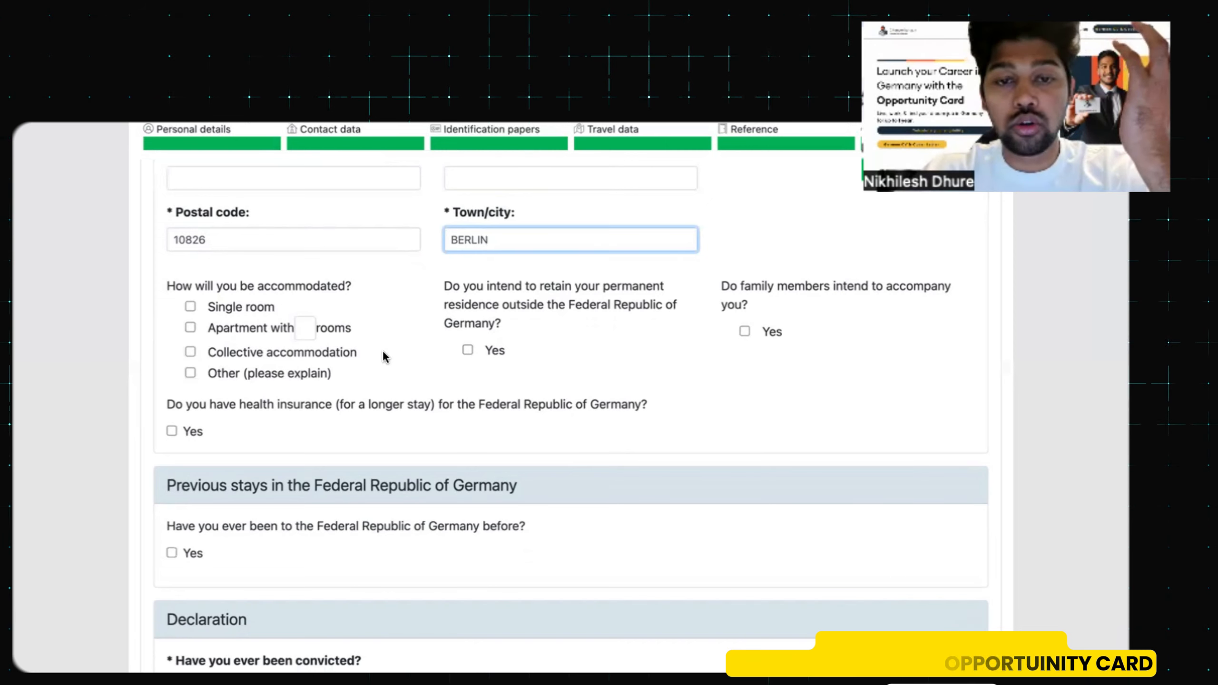
Choose a single room, keep permanent residence in INDIA, and confirm health insurance Yes
{"action": "left_click", "coordinate": [191, 310]}
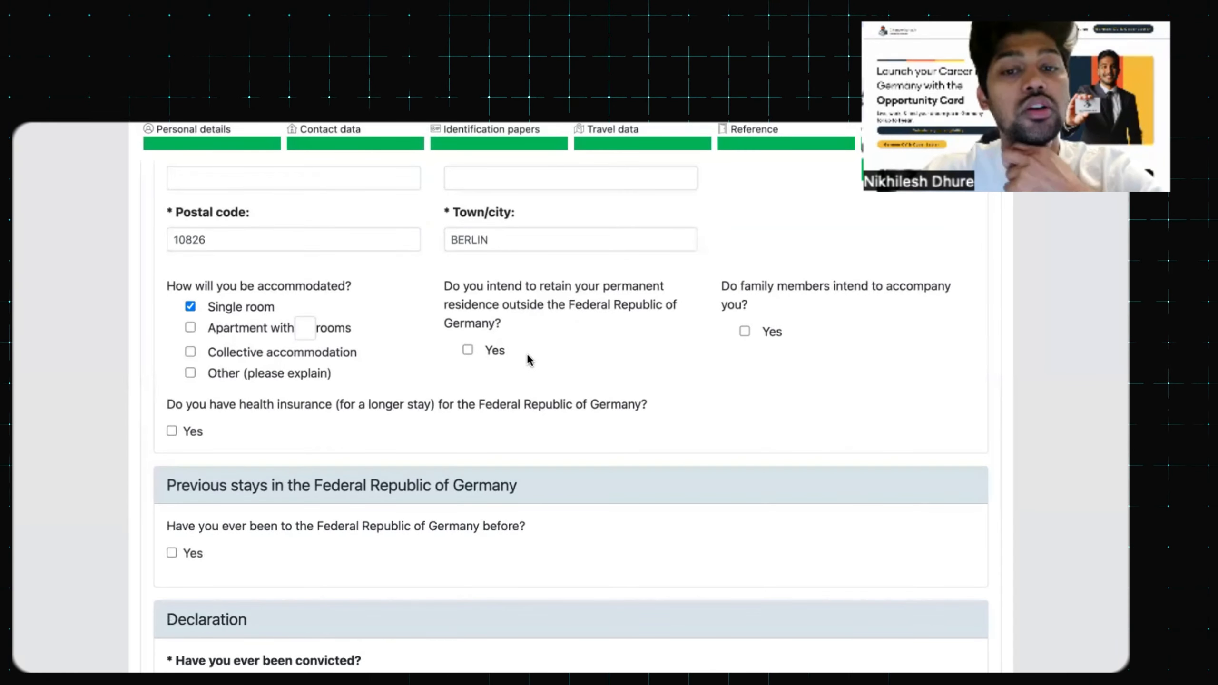
{"action": "left_click", "coordinate": [468, 350]}
{"action": "left_click", "coordinate": [517, 391]}
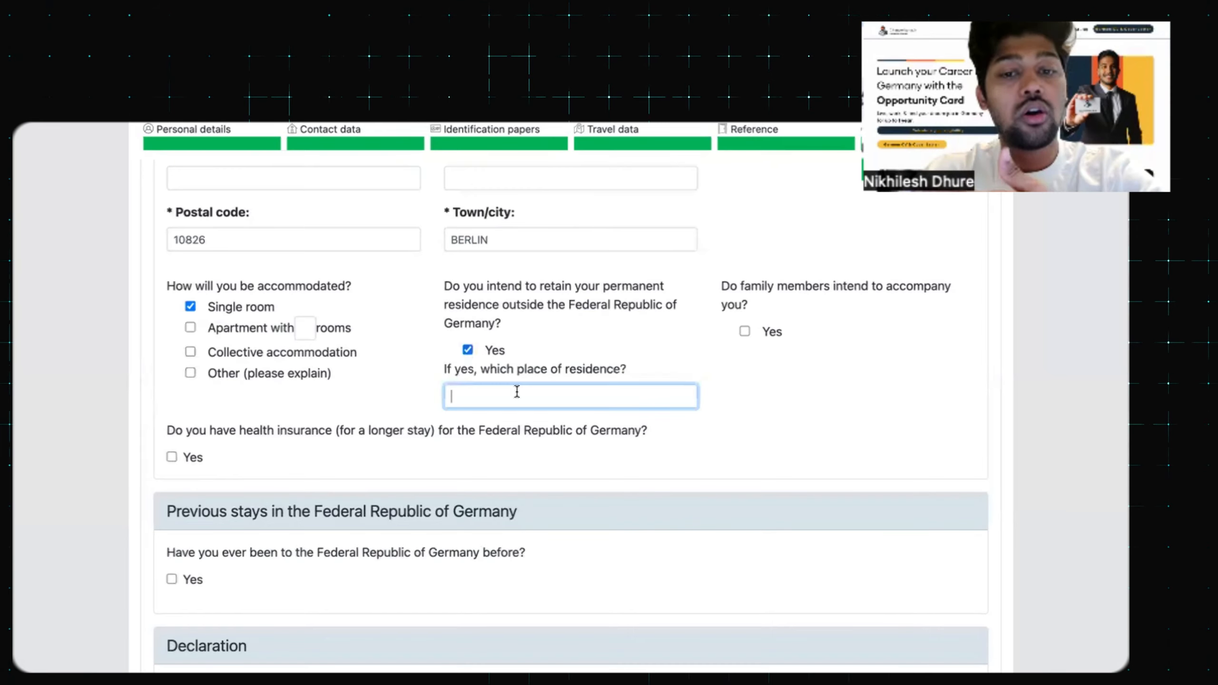
{"action": "type", "text": "IN"}
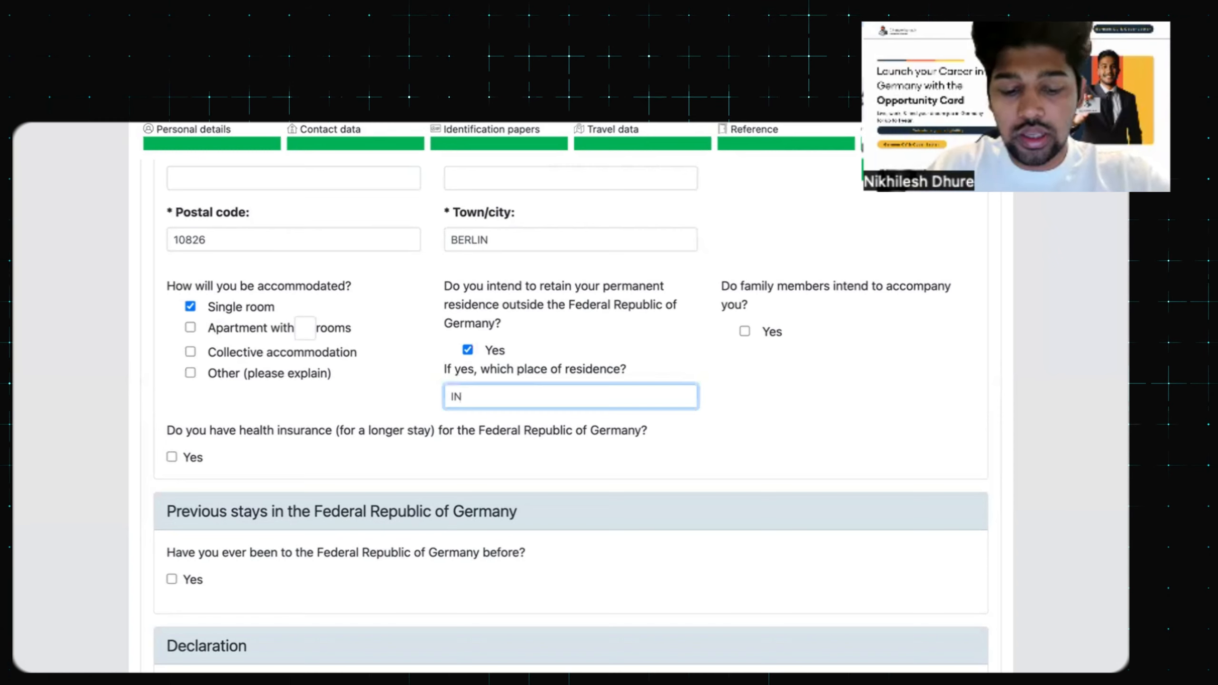
{"action": "type", "text": "DIA"}
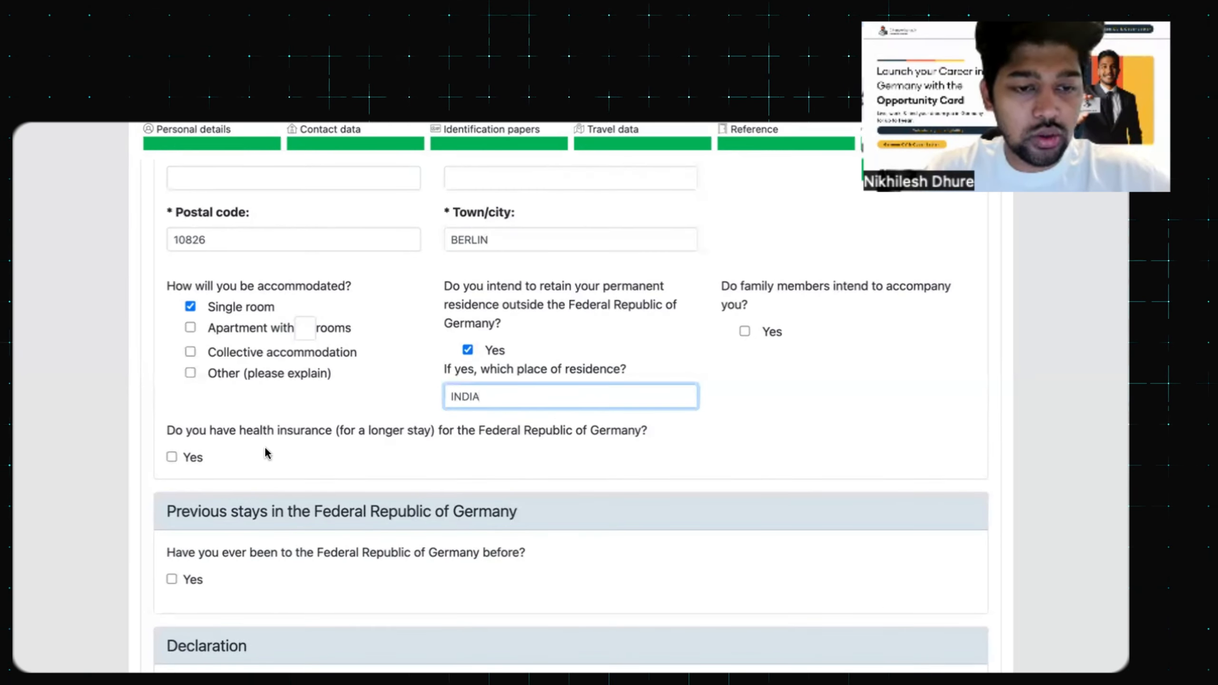
{"action": "scroll", "coordinate": [266, 449], "scroll_direction": "down", "scroll_amount": 1}
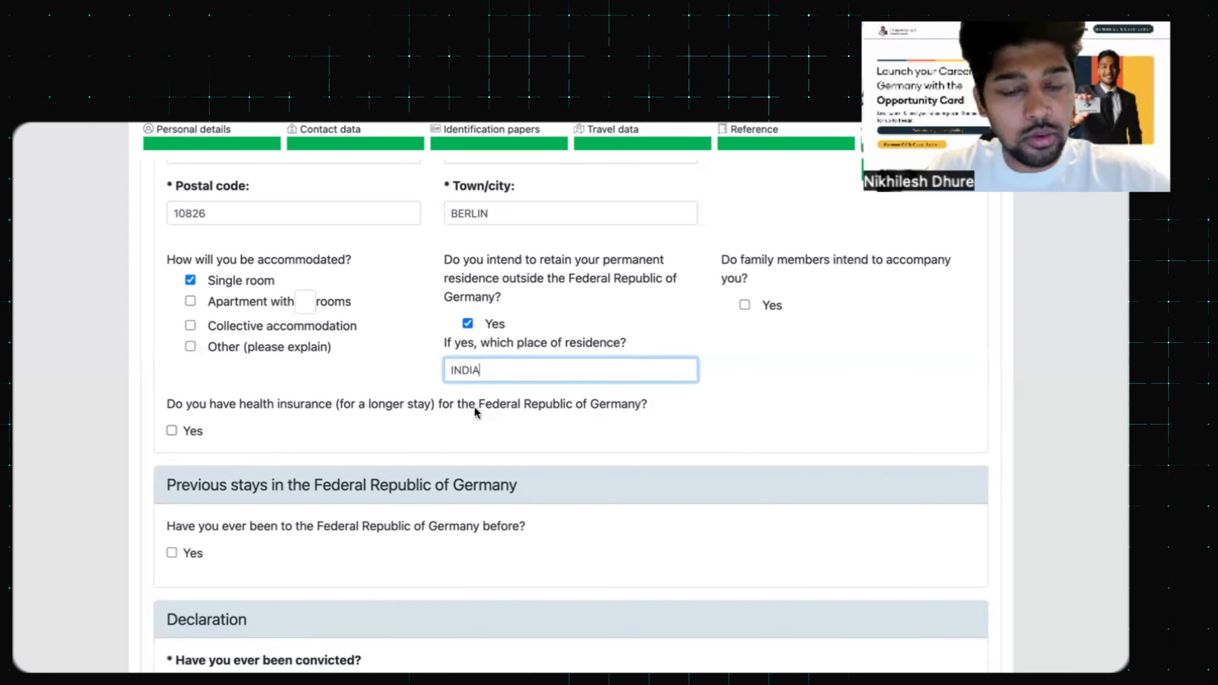
{"action": "left_click", "coordinate": [172, 431]}
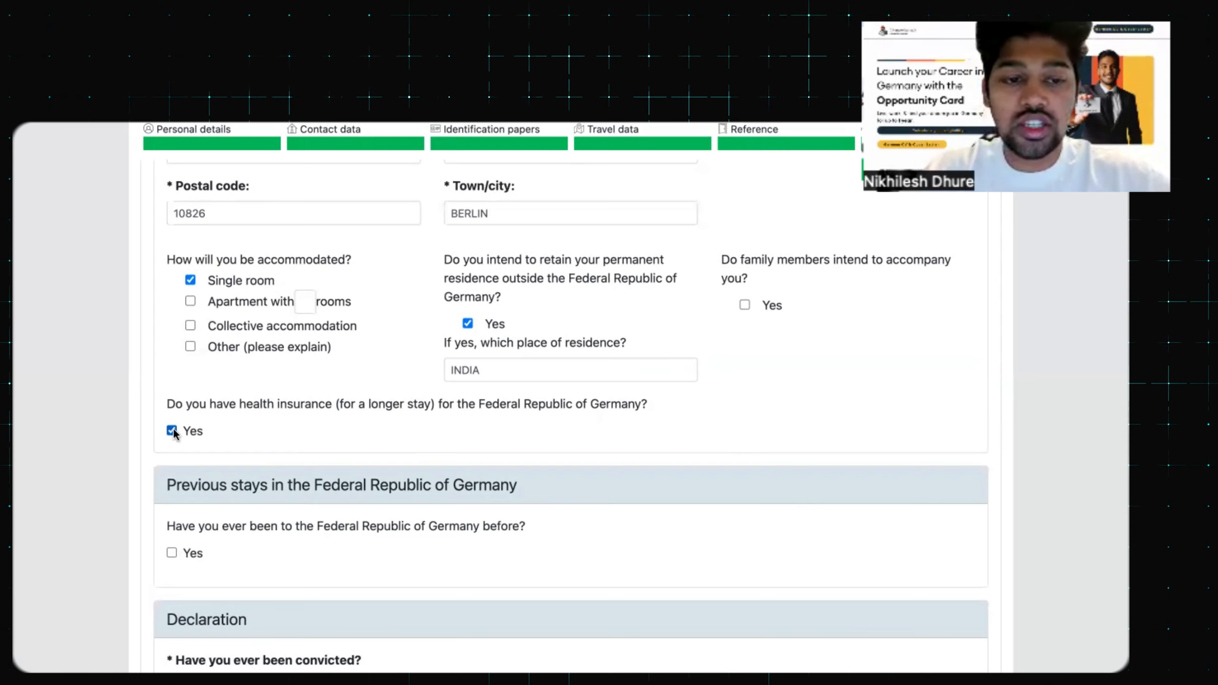
{"action": "scroll", "coordinate": [173, 434], "scroll_direction": "down", "scroll_amount": 3}
Leave the previous-stays-in-Germany box unticked and submit the declarations page with Continue
{"action": "scroll", "coordinate": [174, 434], "scroll_direction": "down", "scroll_amount": 1}
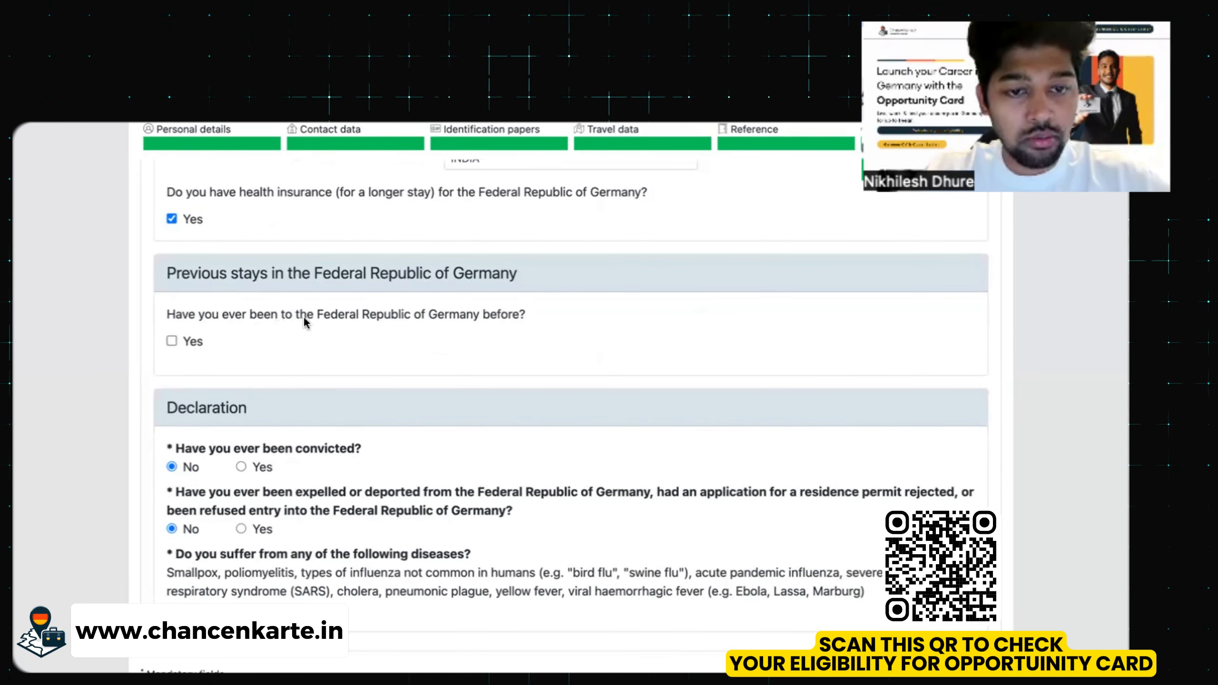
{"action": "scroll", "coordinate": [382, 337], "scroll_direction": "down", "scroll_amount": 1}
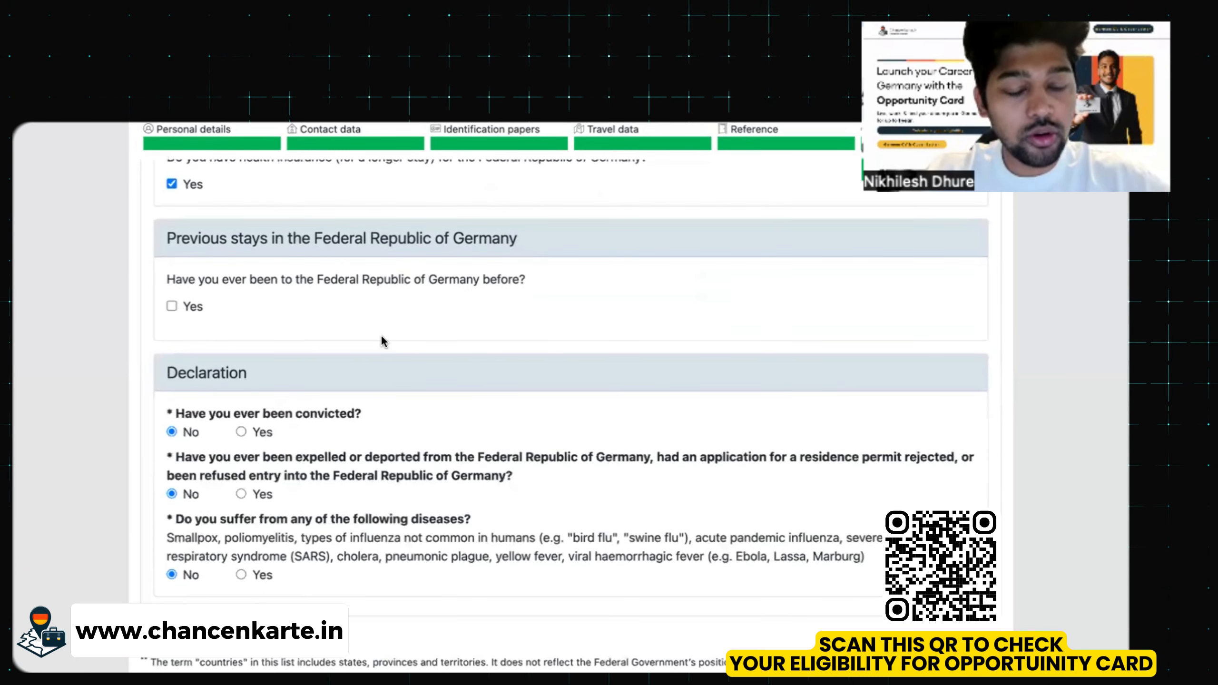
{"action": "left_click", "coordinate": [172, 306]}
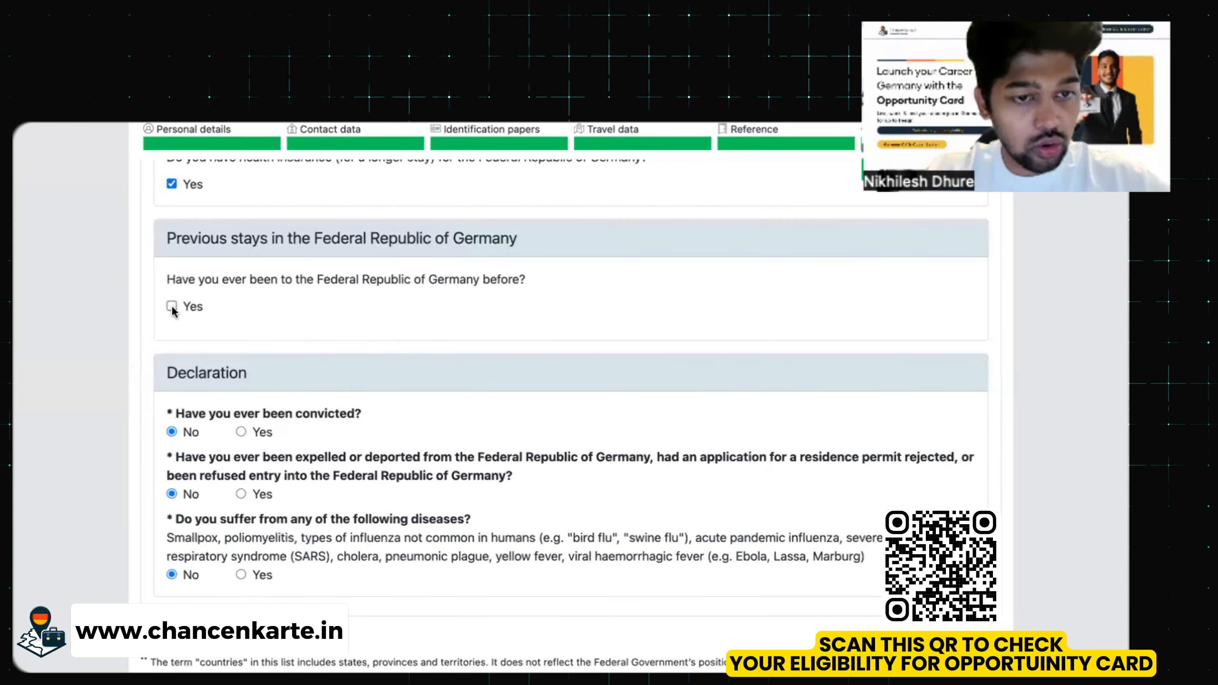
{"action": "left_click", "coordinate": [172, 306]}
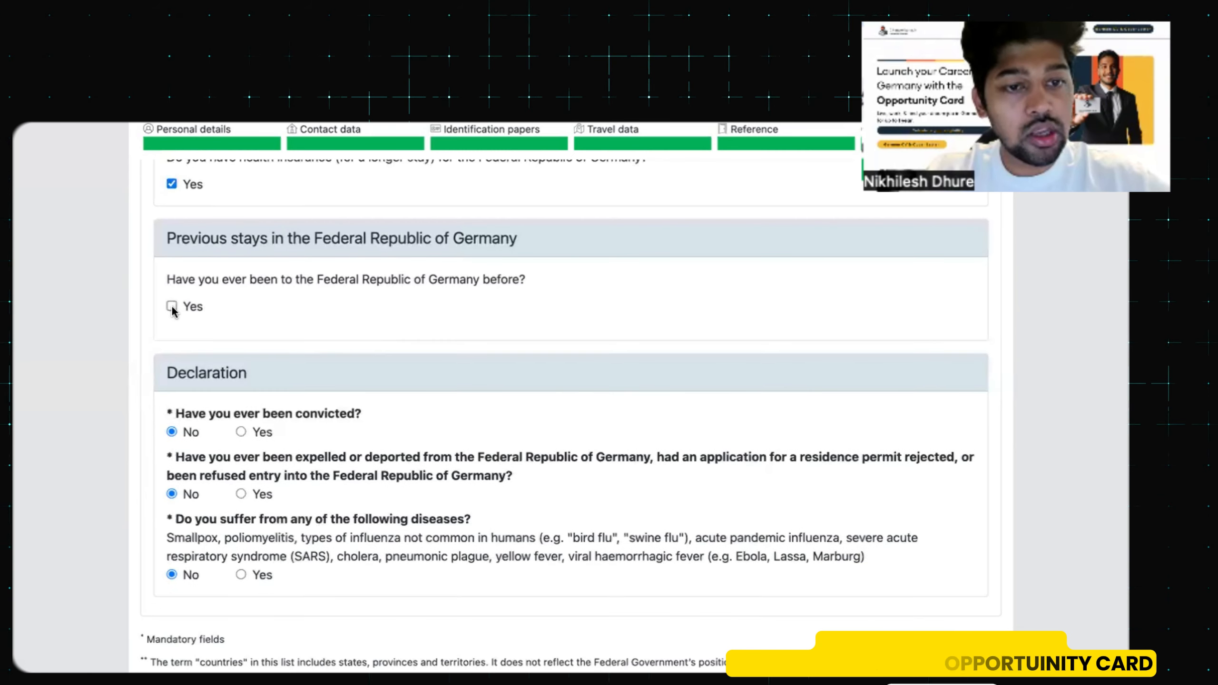
{"action": "scroll", "coordinate": [294, 336], "scroll_direction": "down", "scroll_amount": 3}
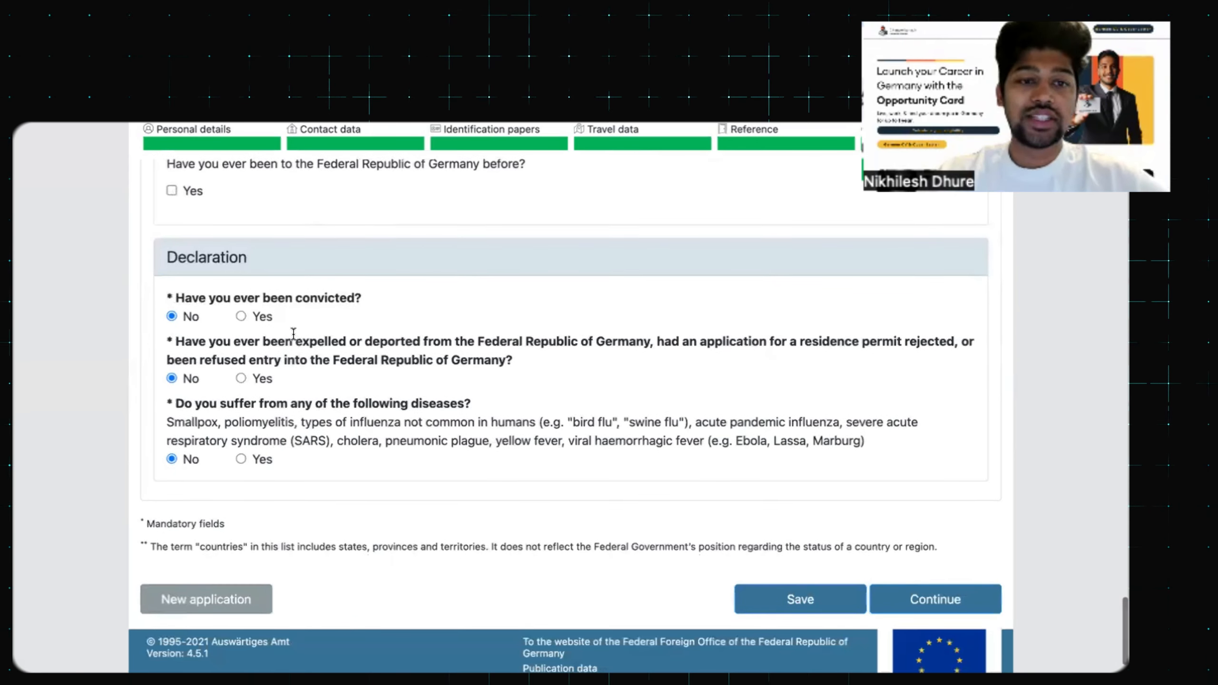
{"action": "scroll", "coordinate": [207, 230], "scroll_direction": "down", "scroll_amount": 1}
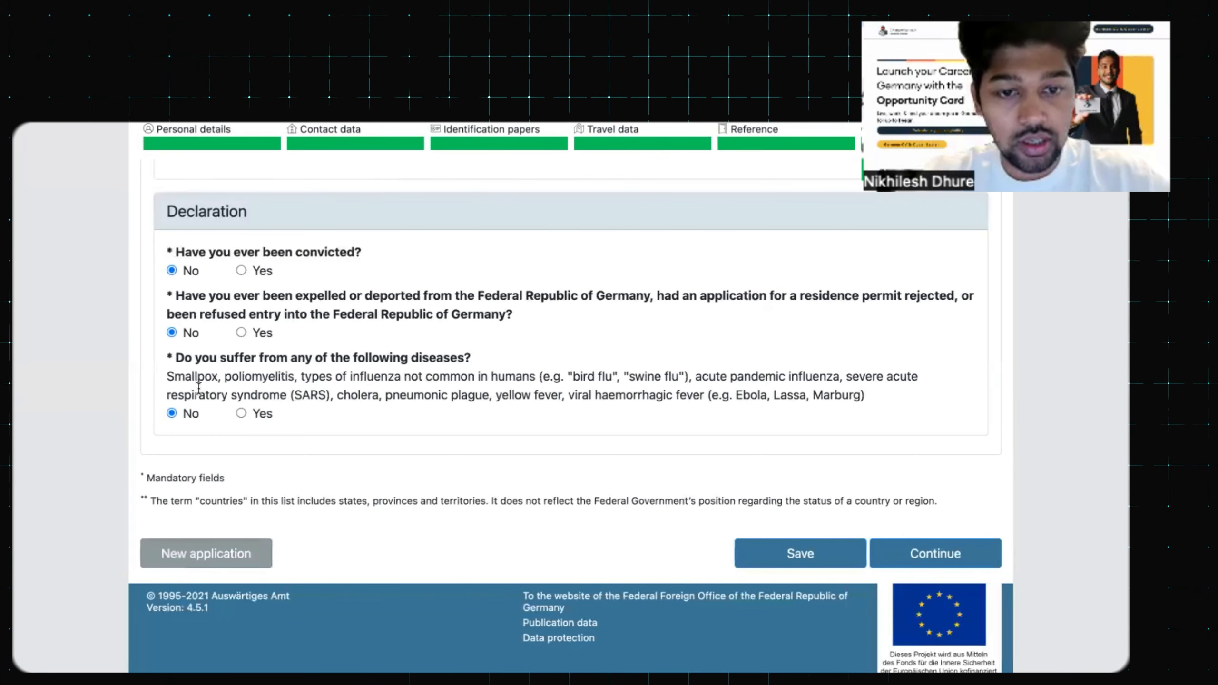
{"action": "left_click", "coordinate": [935, 554]}
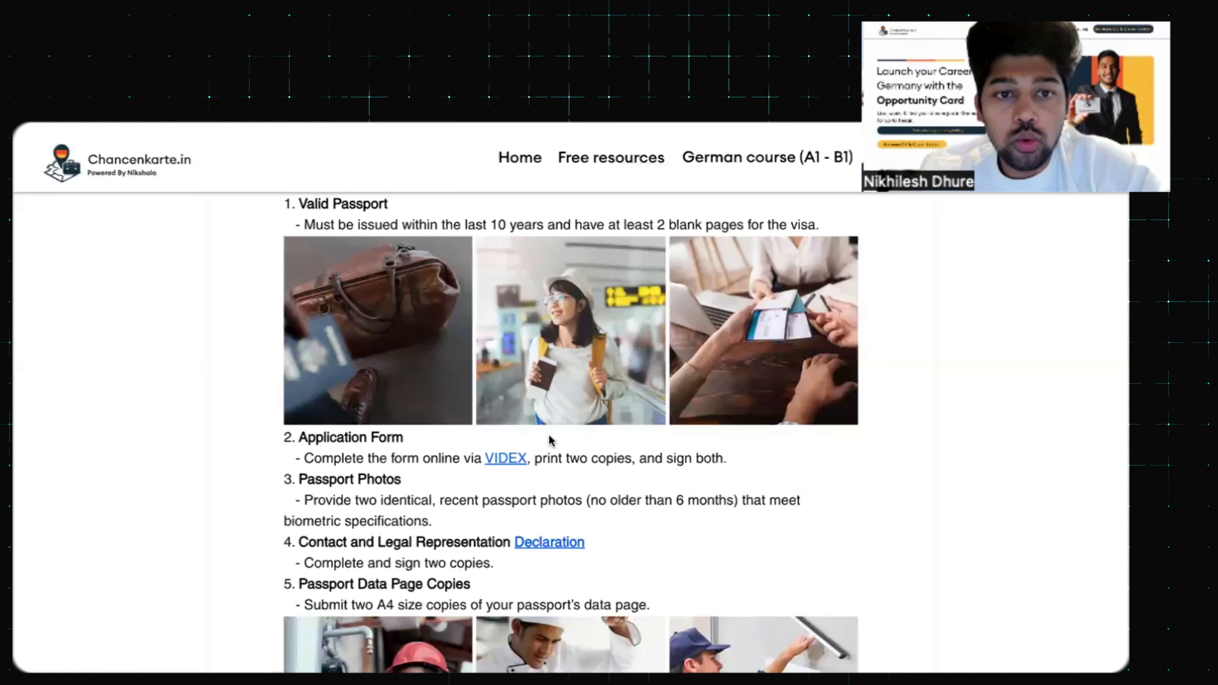
Open the Contact and Legal Representation Declaration document from the guide's documents list
{"action": "scroll", "coordinate": [547, 436], "scroll_direction": "up", "scroll_amount": 3}
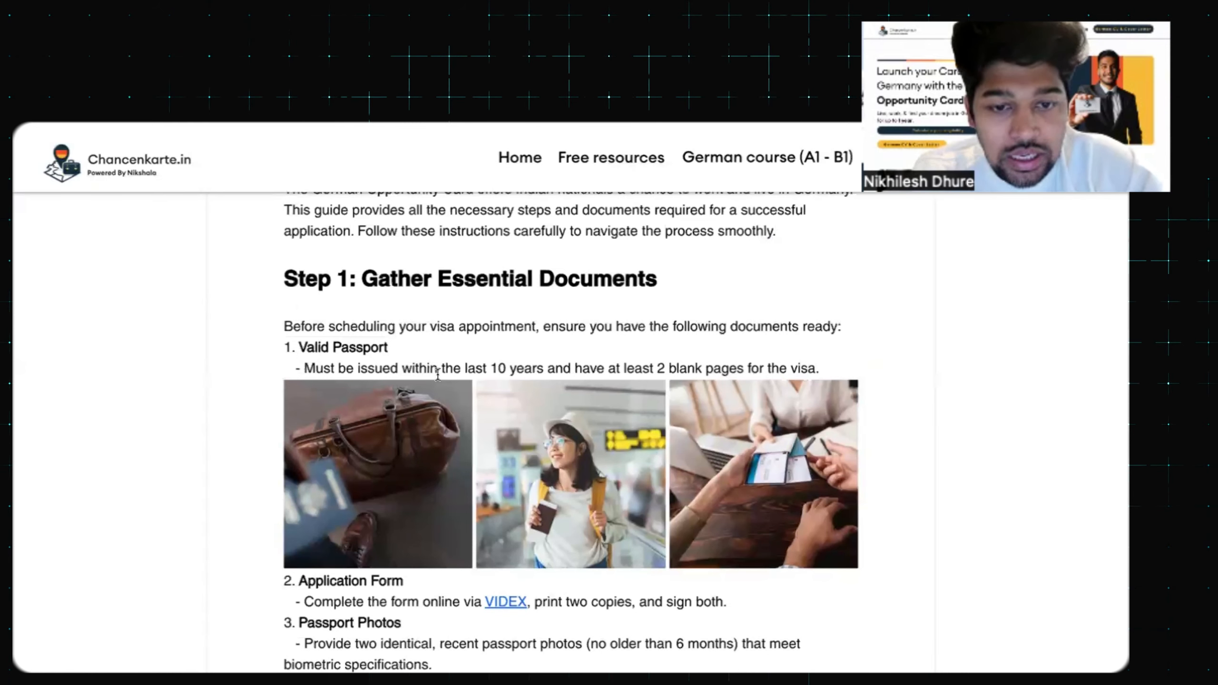
{"action": "scroll", "coordinate": [437, 374], "scroll_direction": "up", "scroll_amount": 5}
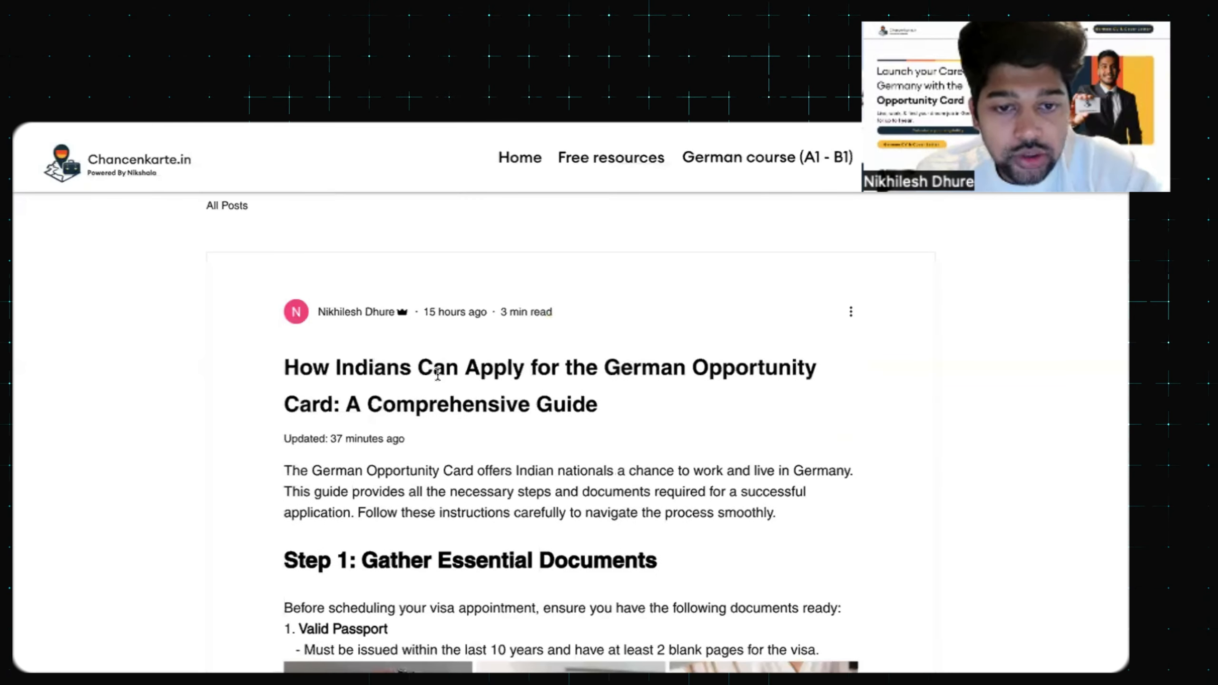
{"action": "scroll", "coordinate": [437, 375], "scroll_direction": "down", "scroll_amount": 10}
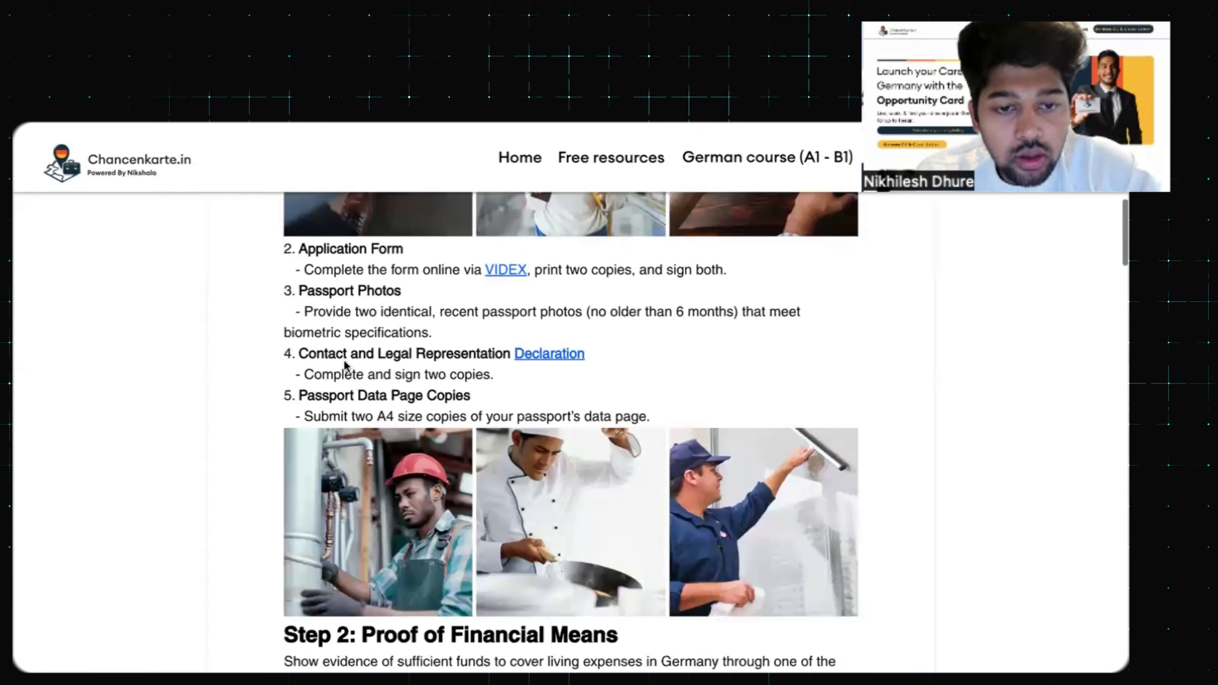
{"action": "left_click", "coordinate": [547, 356]}
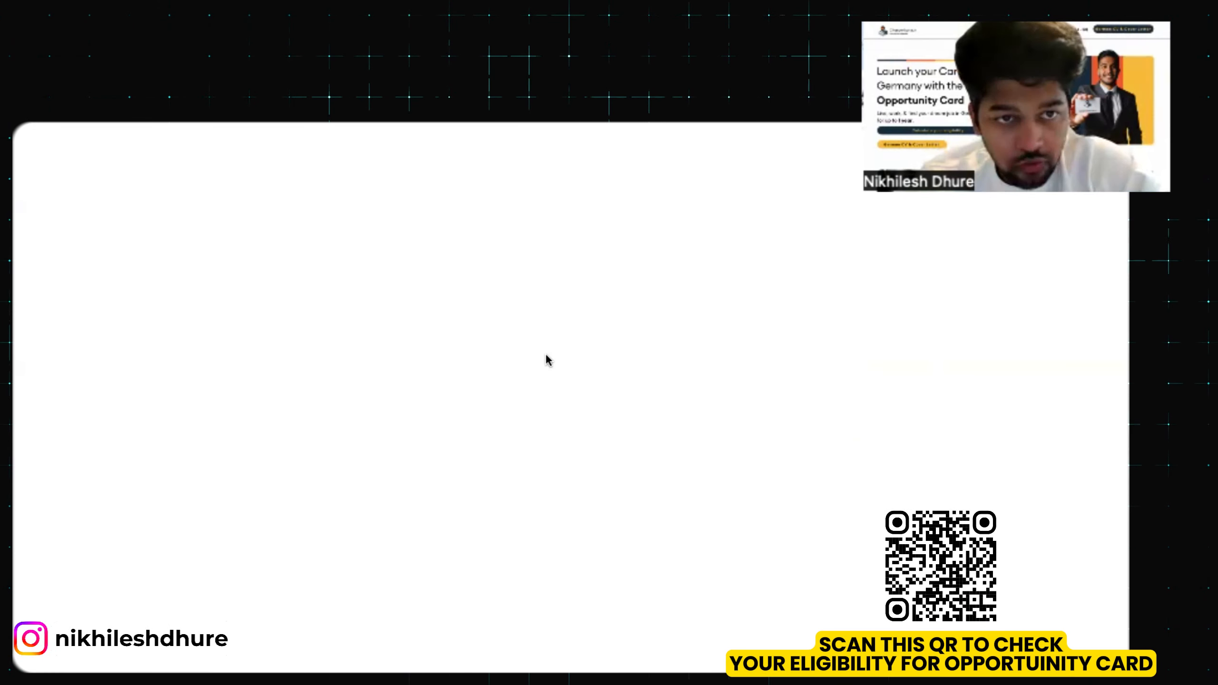